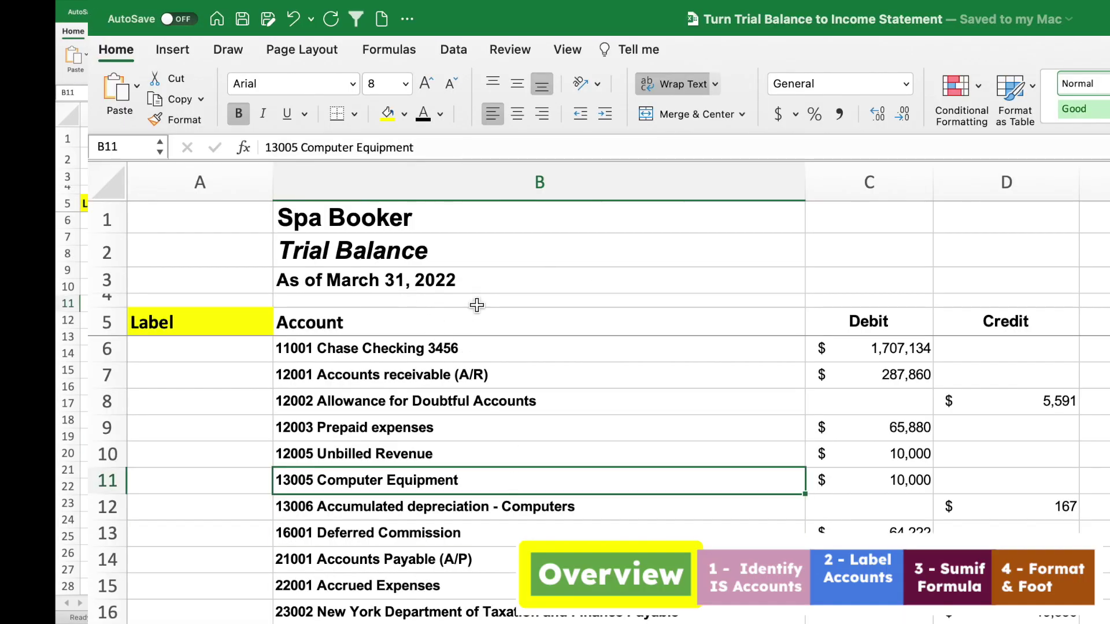
click(563, 437)
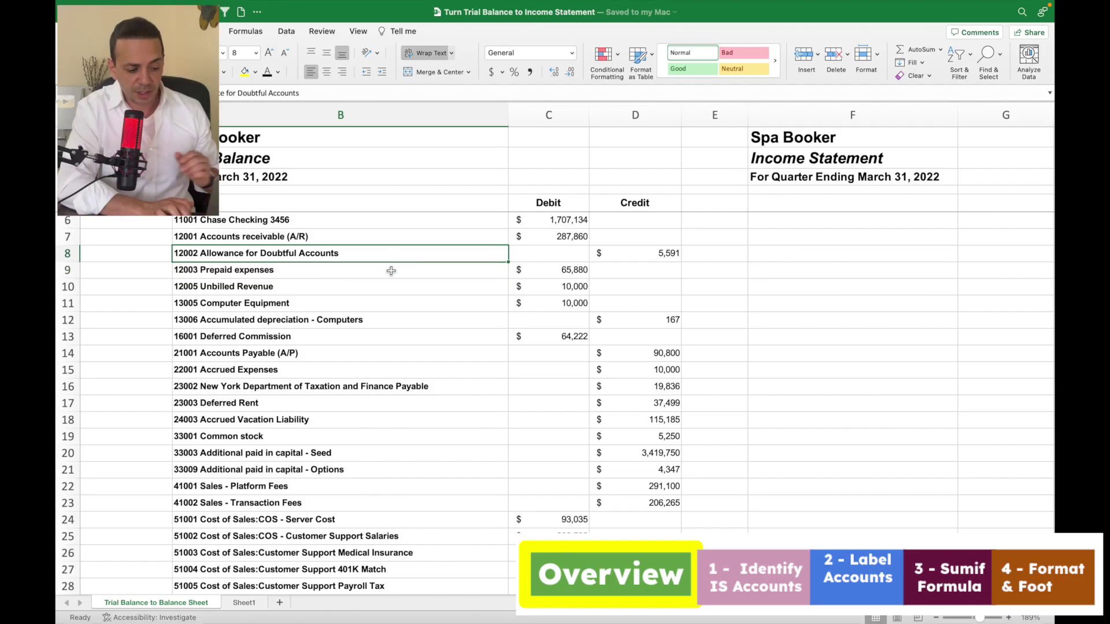
click(378, 293)
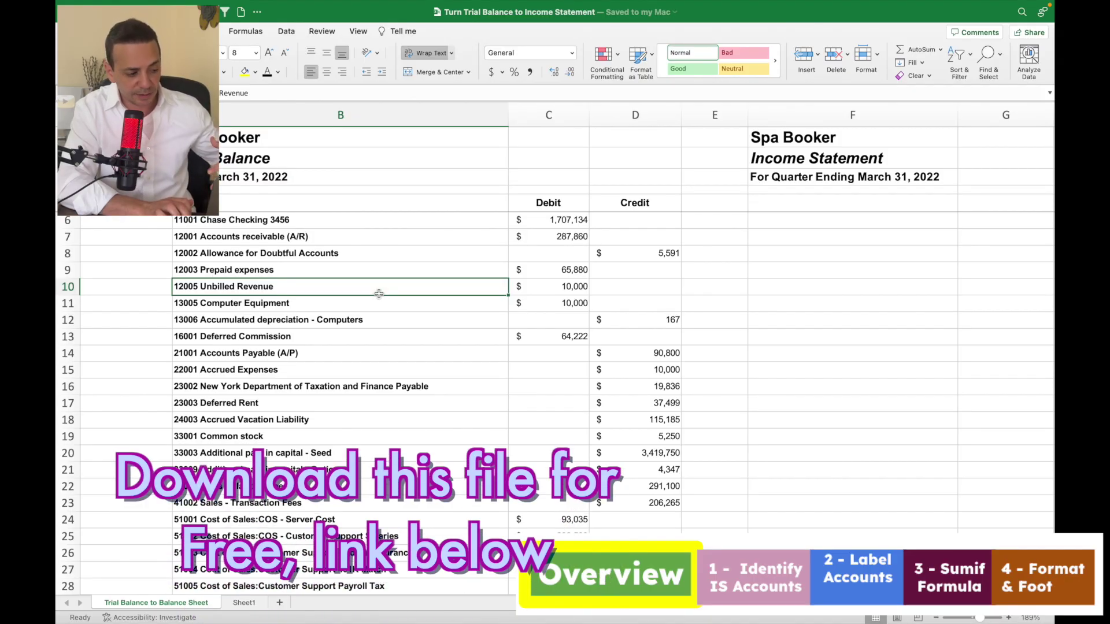
click(379, 249)
click(327, 265)
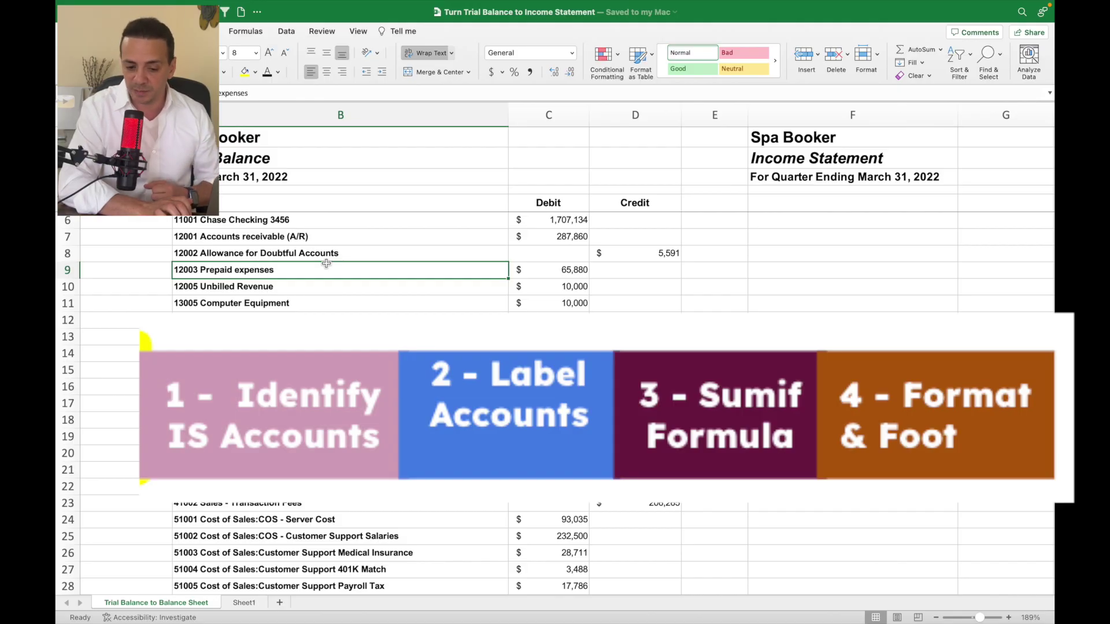
key(Down)
key(Down)
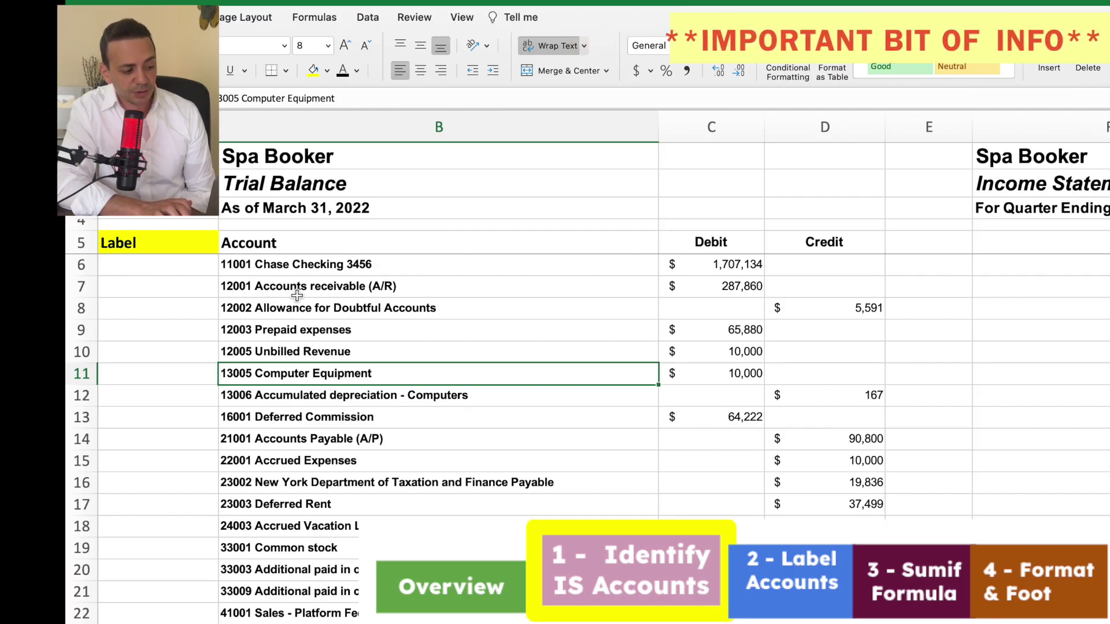
- Examine the account numbers down the trial balance, from the 1xxxx accounts through the 2xxxx, 3xxxx, 4xxxx and 5xxxx groups to the 6xxxx expenses
click(325, 396)
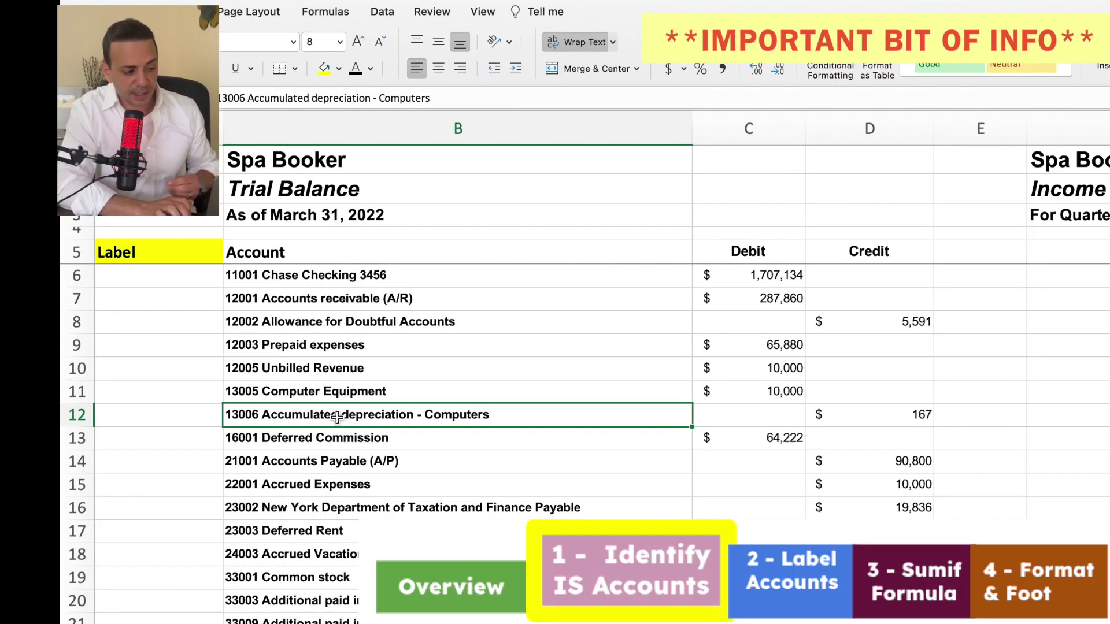
click(274, 277)
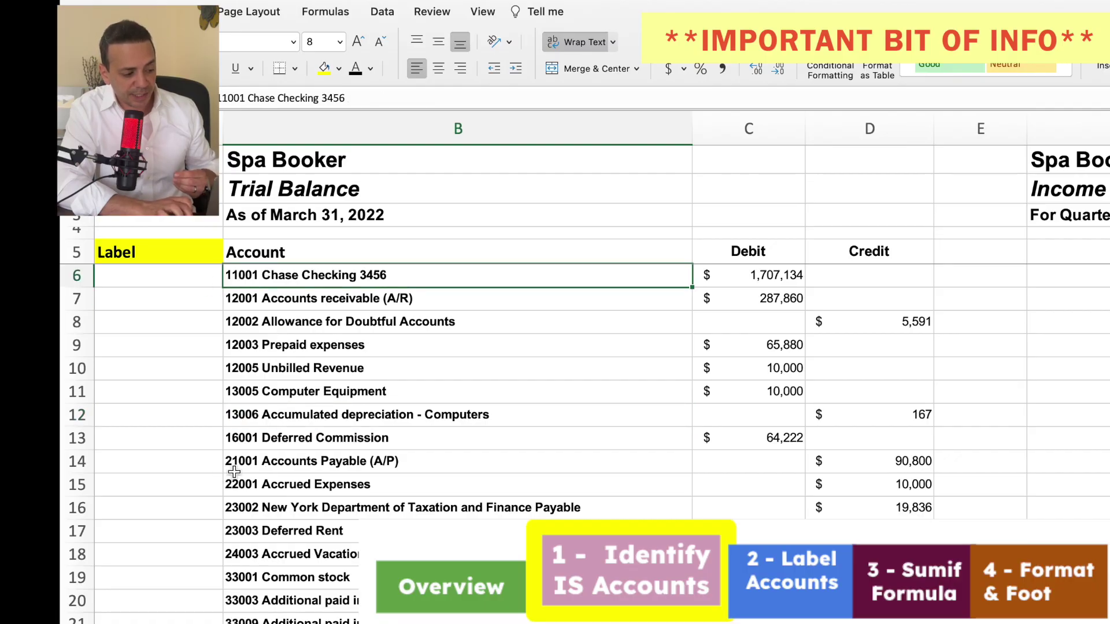
scroll(298, 538, down, 2)
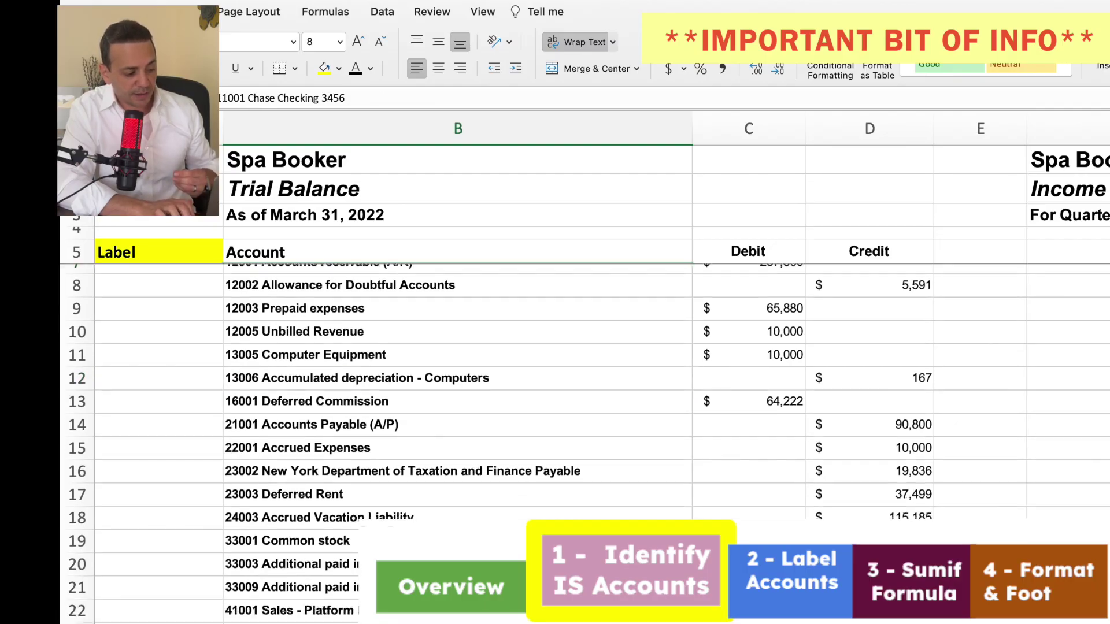
click(300, 540)
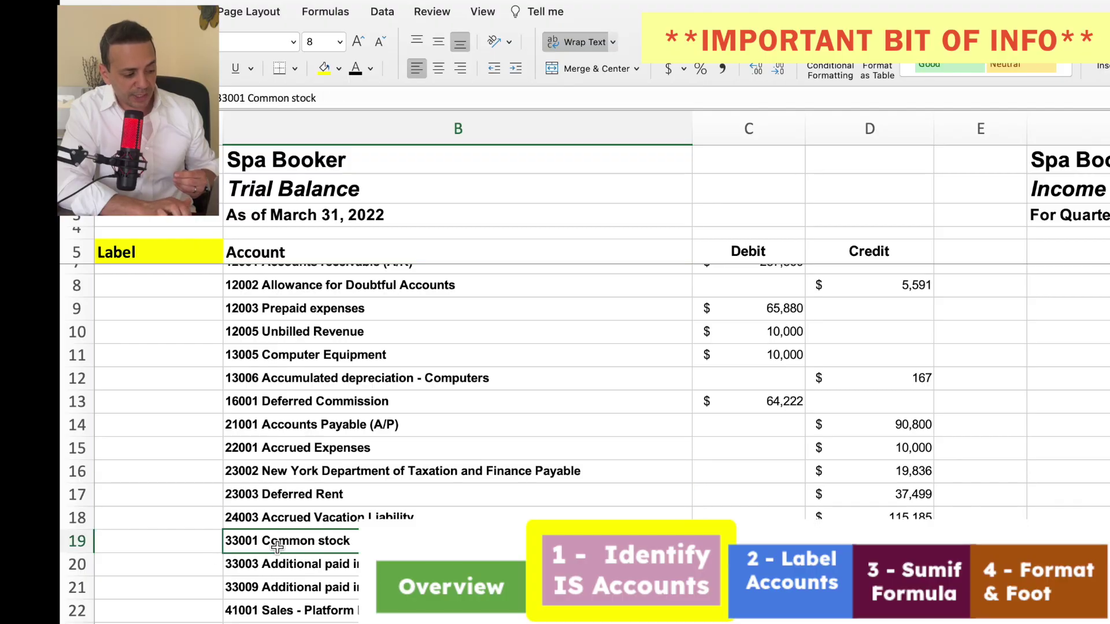
scroll(277, 548, down, 5)
click(260, 460)
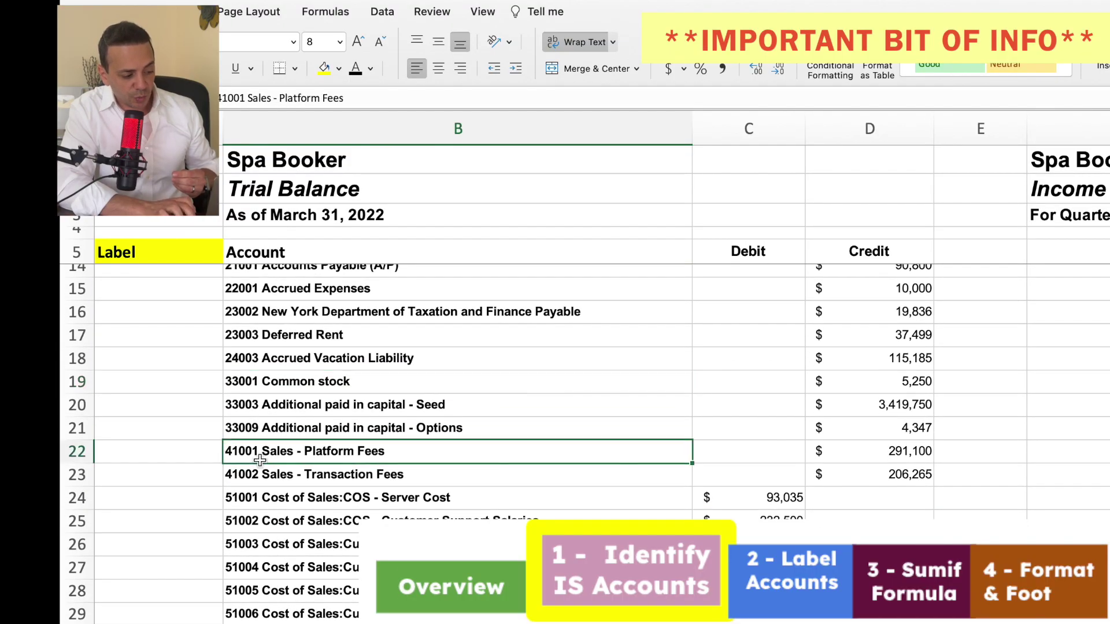
click(290, 514)
scroll(290, 512, down, 3)
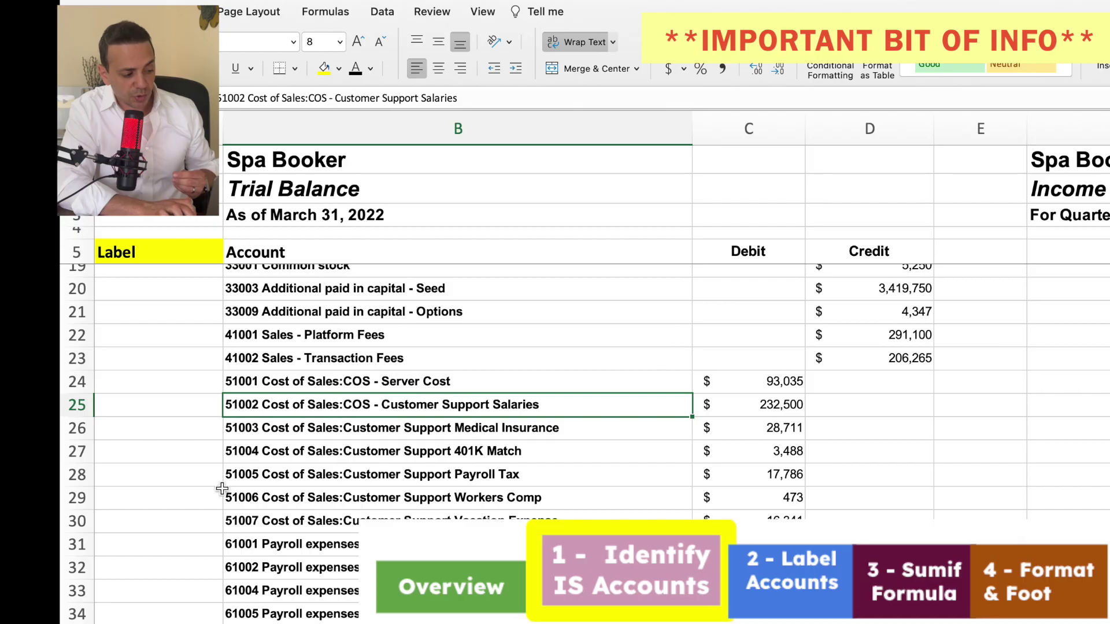
scroll(286, 501, down, 5)
click(255, 485)
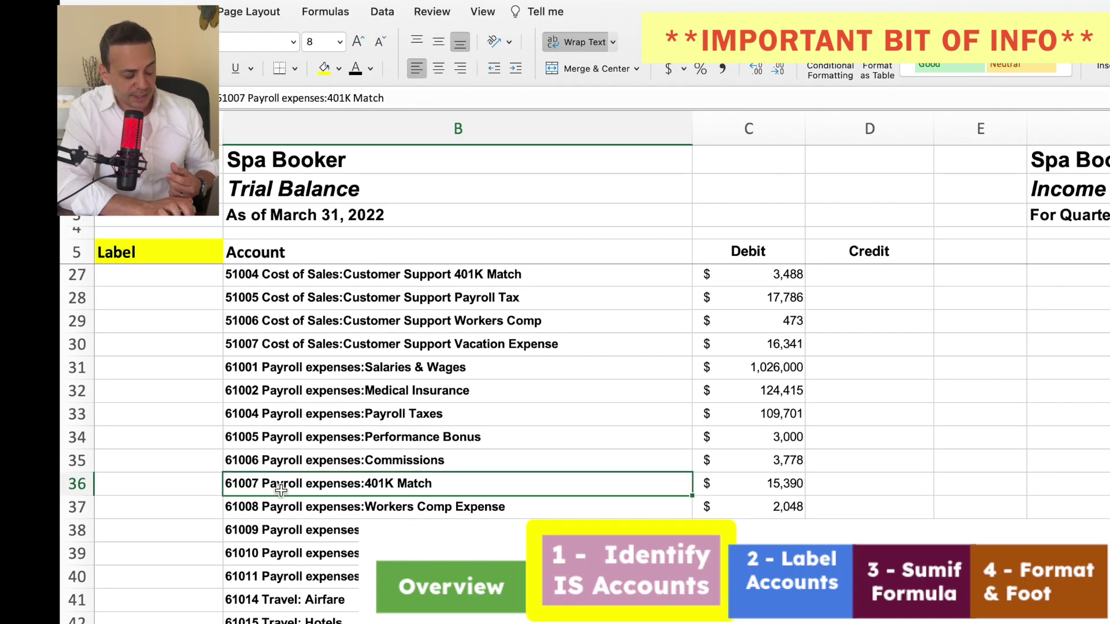
scroll(280, 489, down, 2)
key(Down)
key(Down)
key(Down)
key(Down)
key(Down)
key(Down)
key(Down)
key(Down)
key(Down)
key(Down)
key(Down)
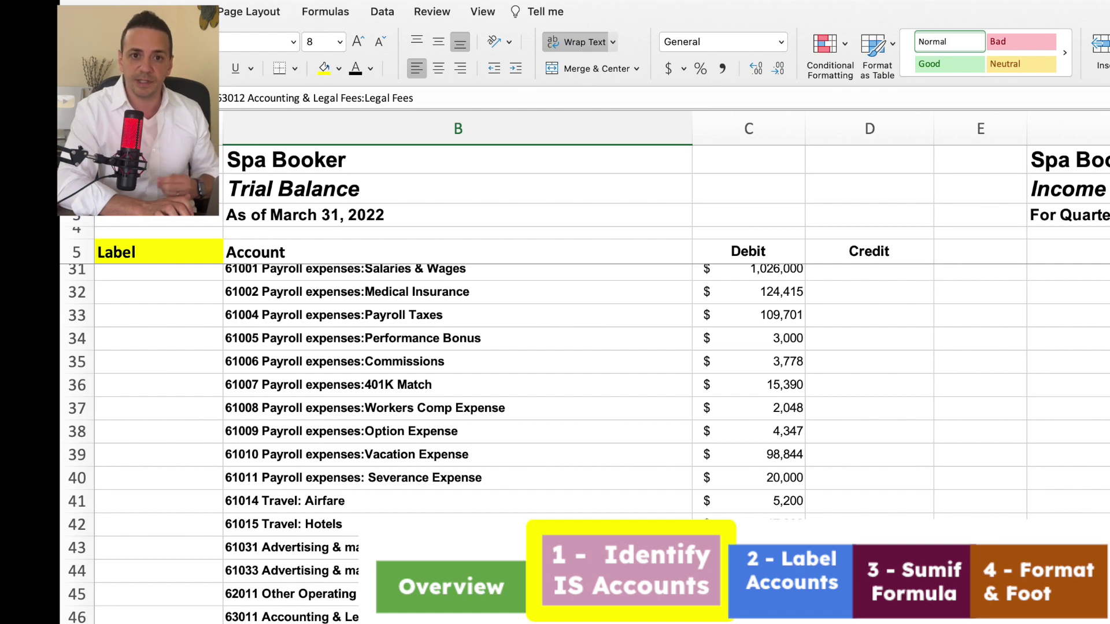
- Review which trial balance accounts belong on the income statement, from 41001 Sales - Platform Fees through 64018 Overhead: Bad Debt
click(289, 571)
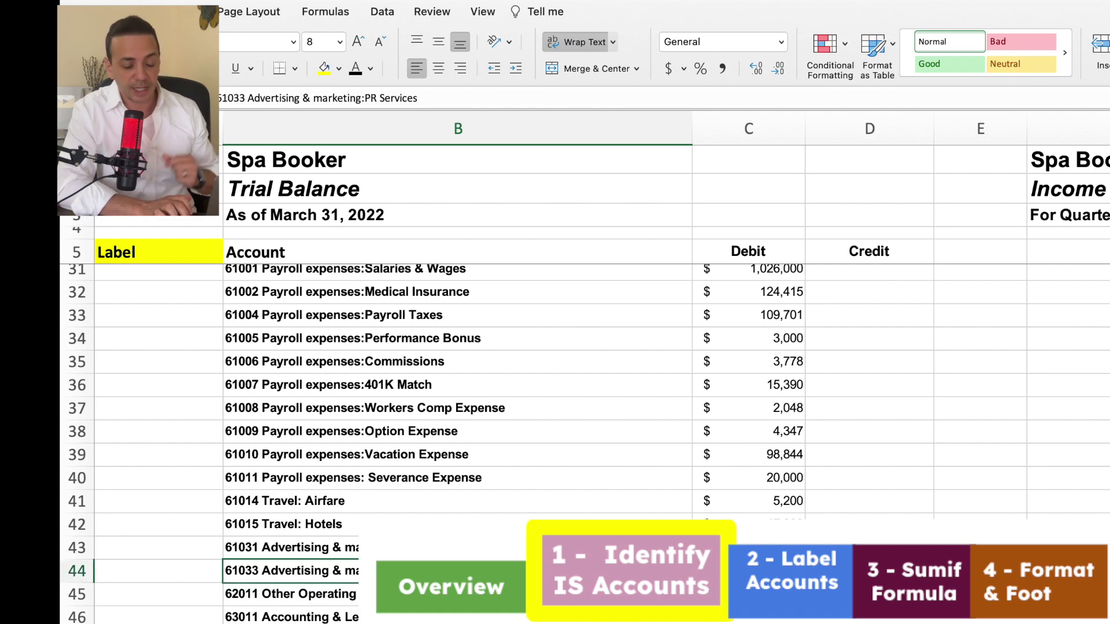
key(Up)
key(Up)
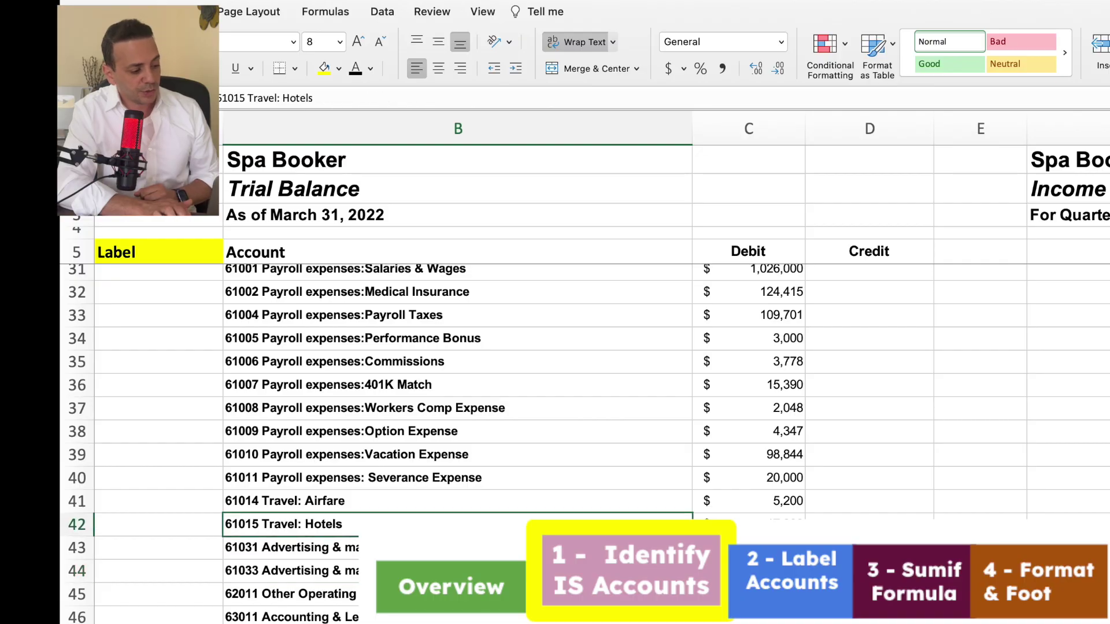
scroll(260, 484, up, 5)
click(292, 450)
scroll(295, 441, up, 1)
click(318, 460)
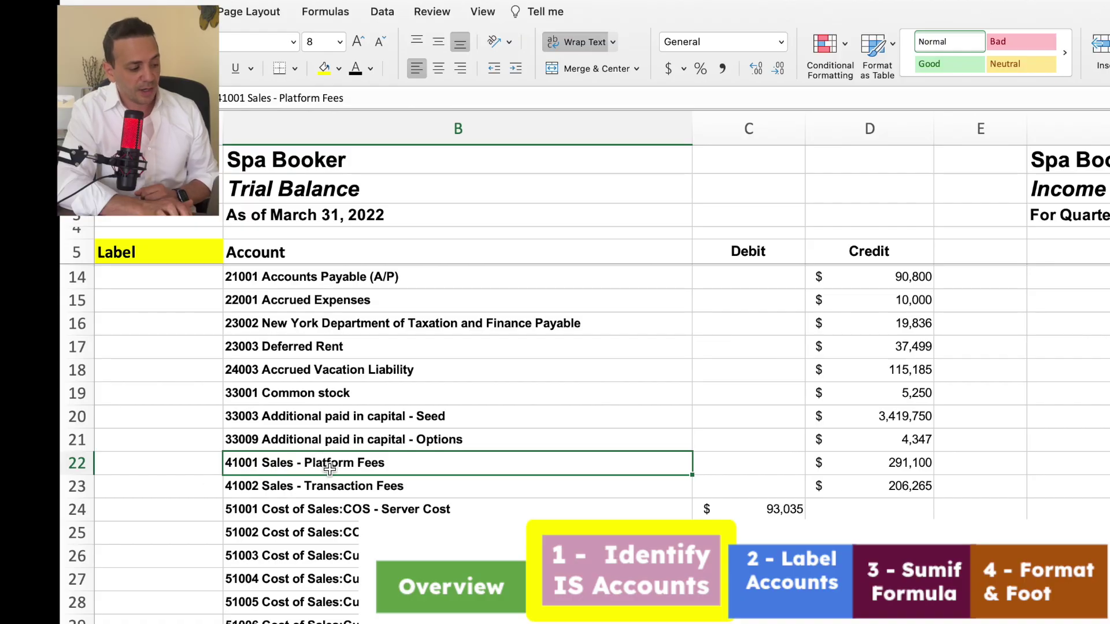
scroll(318, 468, down, 3)
scroll(258, 408, down, 3)
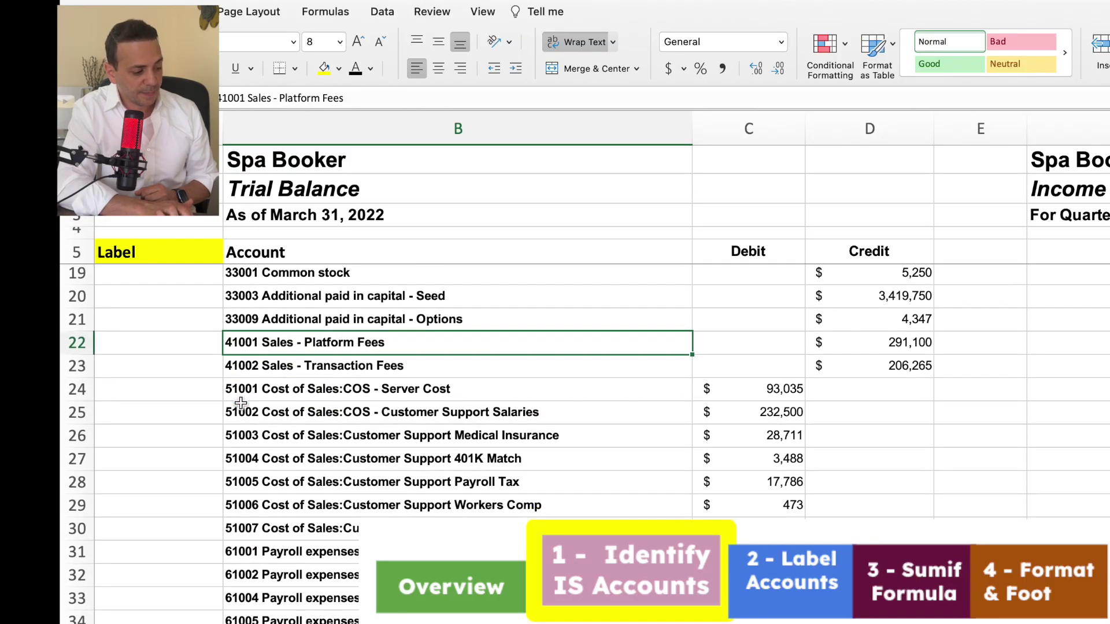
click(259, 412)
scroll(260, 412, down, 4)
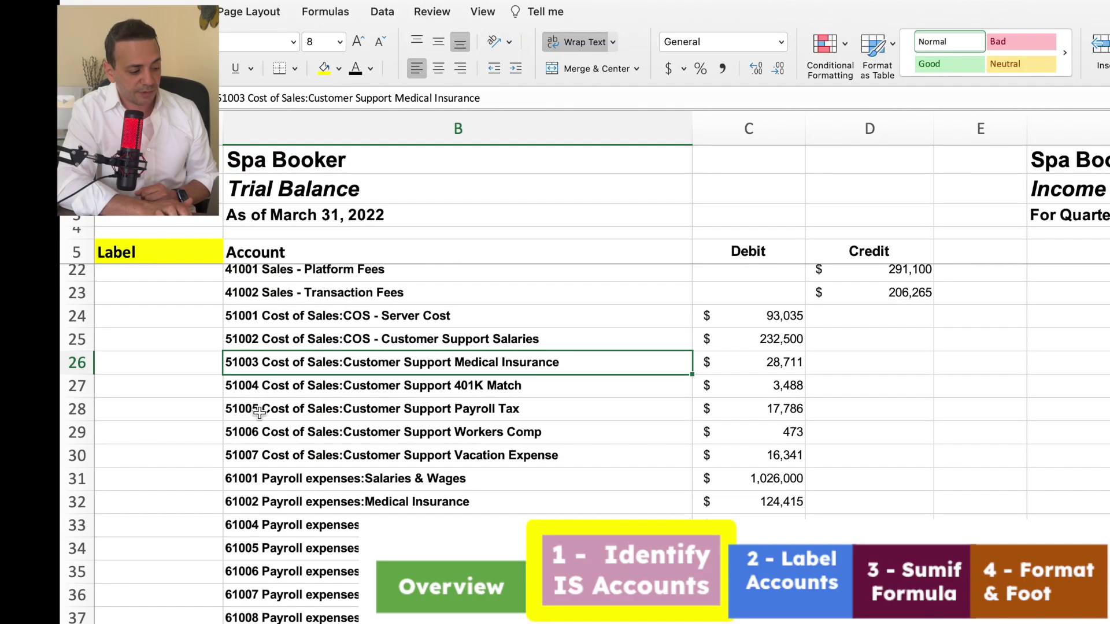
click(340, 497)
scroll(339, 494, down, 3)
scroll(339, 494, down, 5)
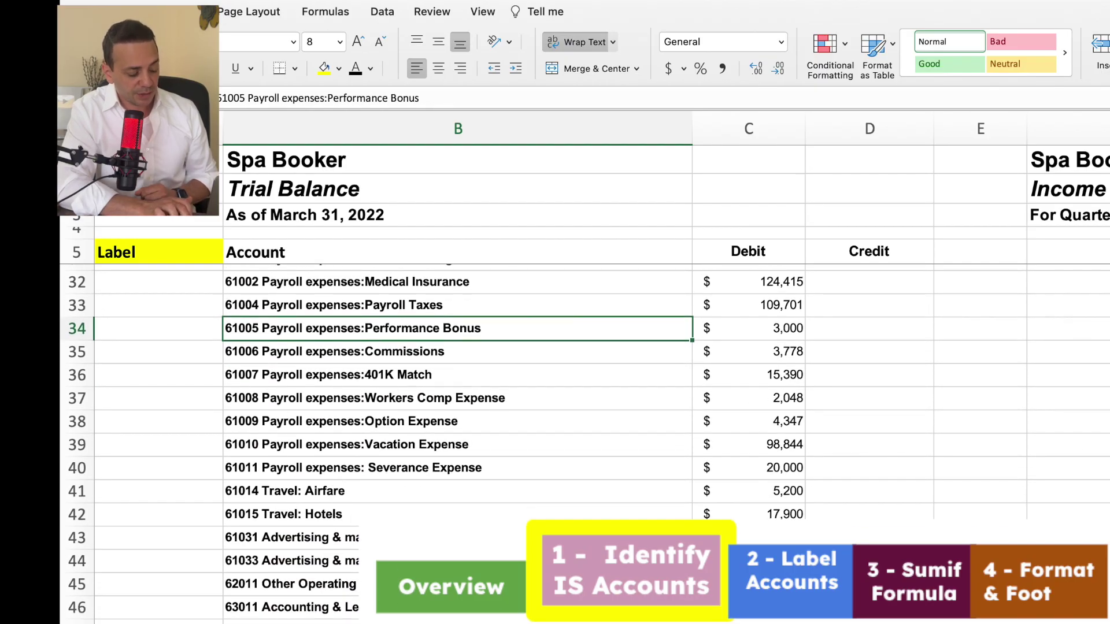
click(289, 621)
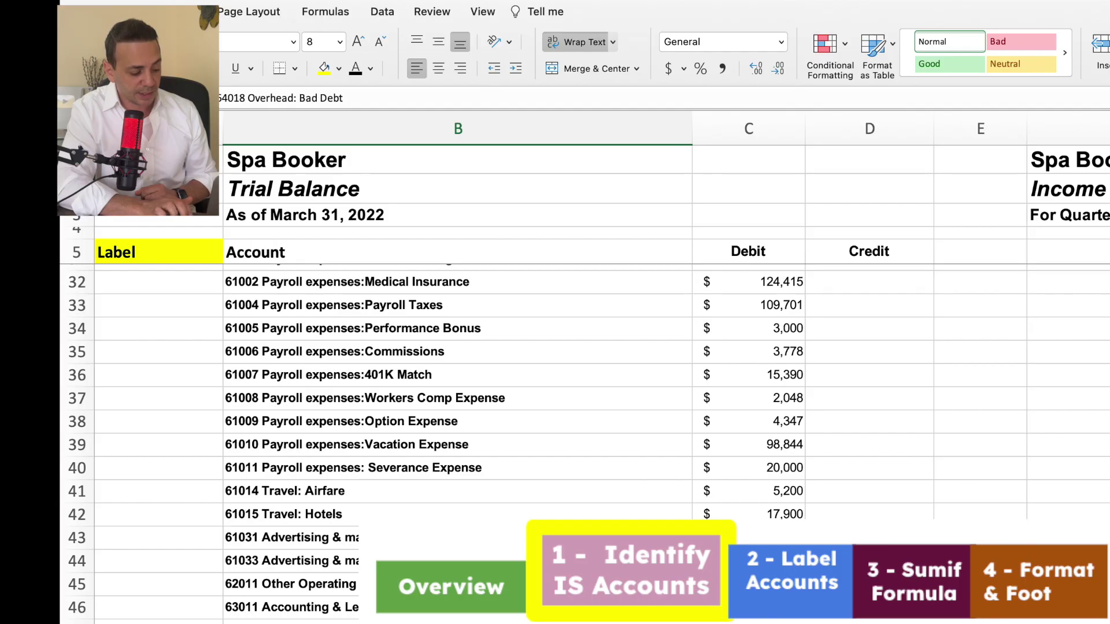
- Colour the income statement accounts and their debit and credit amounts red, from 41001 Sales - Platform Fees to the last expense account
scroll(578, 439, up, 15)
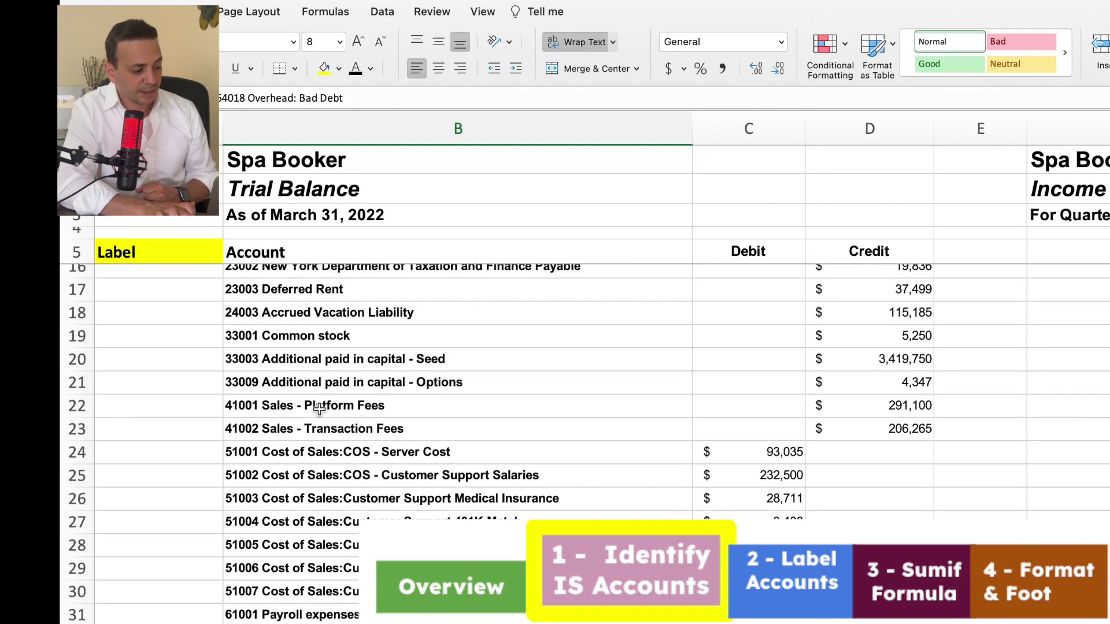
click(311, 402)
drag(311, 401, 867, 604)
click(367, 71)
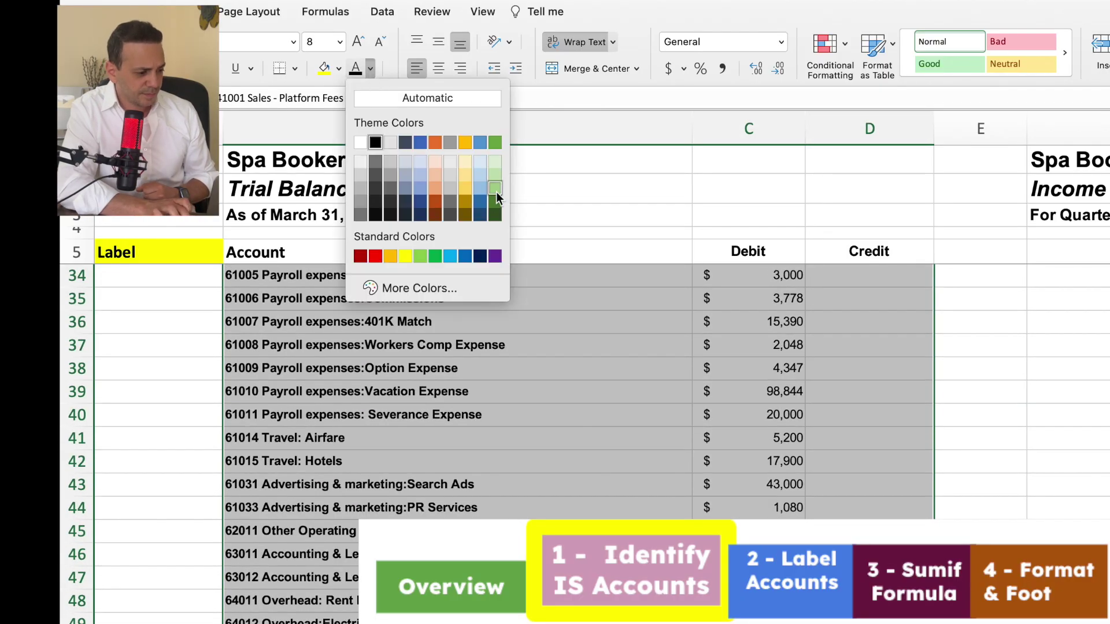
click(375, 255)
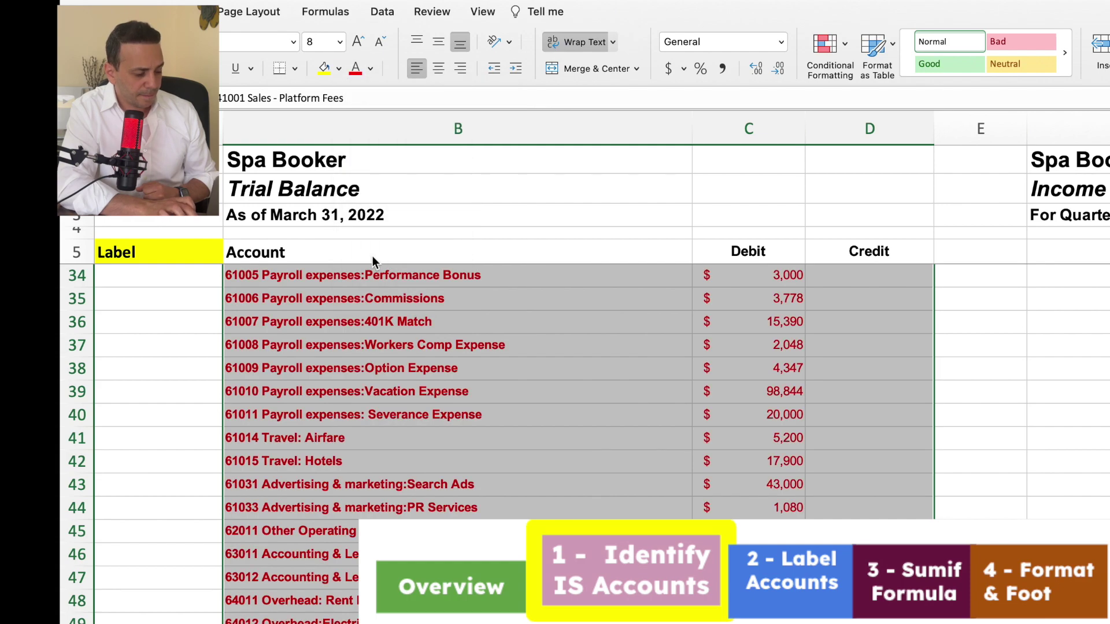
scroll(425, 436, down, 1)
click(425, 435)
- Label account 41001 Platform Fees as "Sales" and account 41002 Transaction Fees as "sales" in the Label column
scroll(471, 475, up, 6)
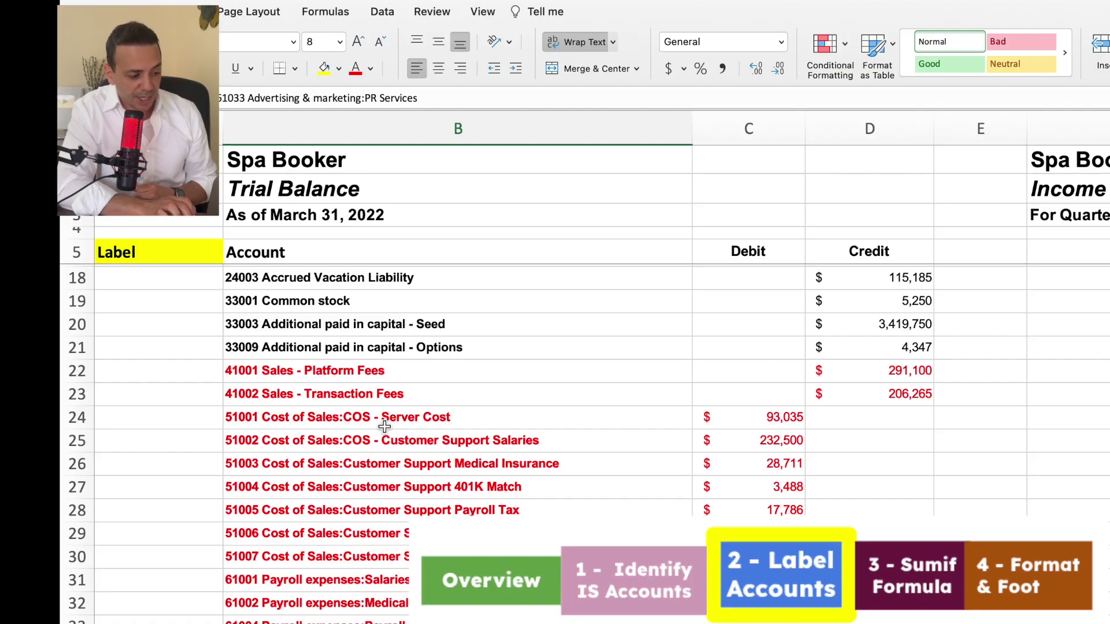
click(276, 373)
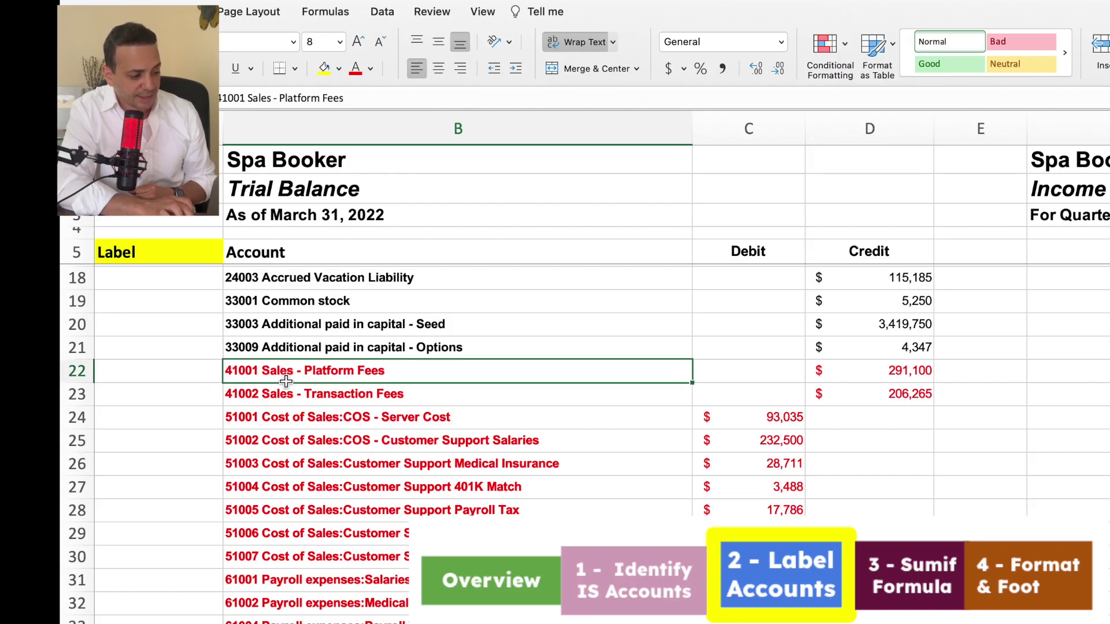
click(343, 395)
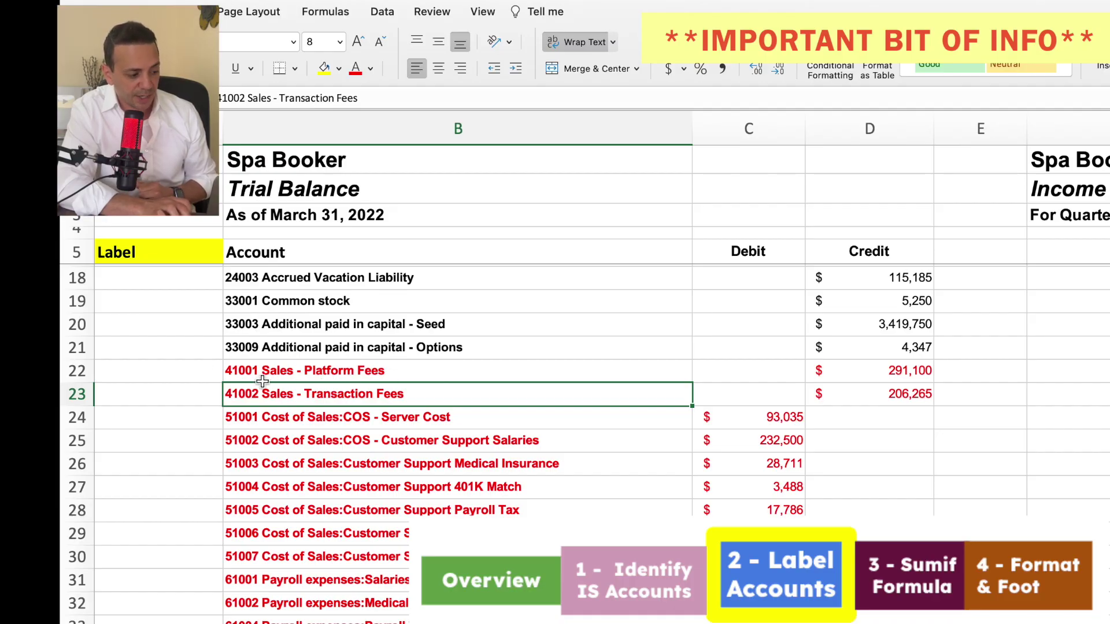
click(198, 371)
text(Sales)
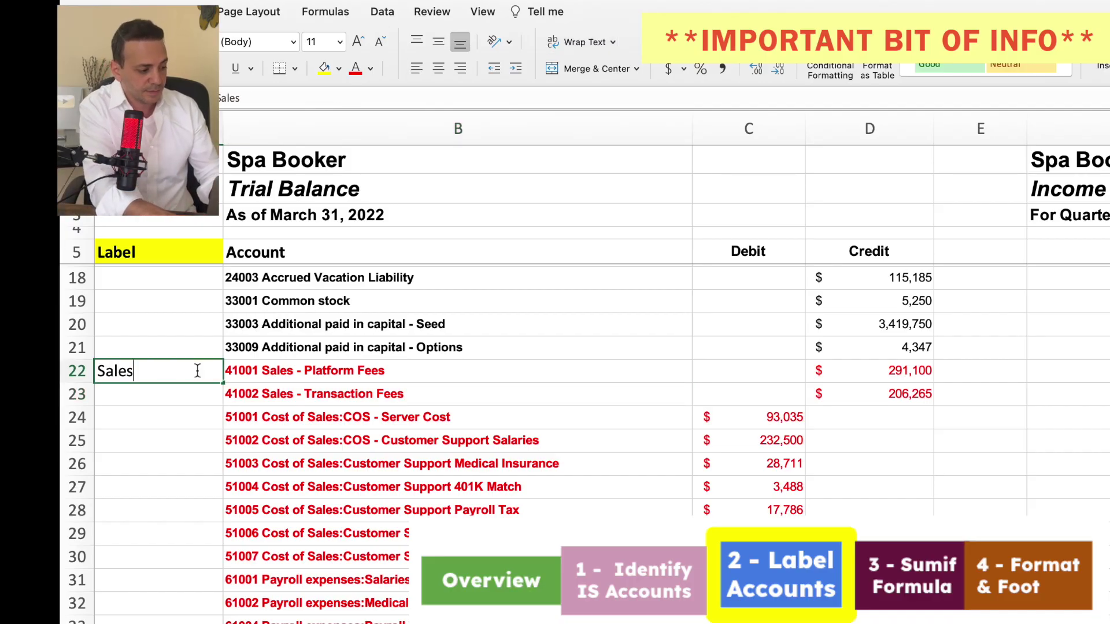
key(Return)
text(sales)
key(Return)
- Label account 51001 Server Cost as "Cost of Sales" in cell A24
click(367, 426)
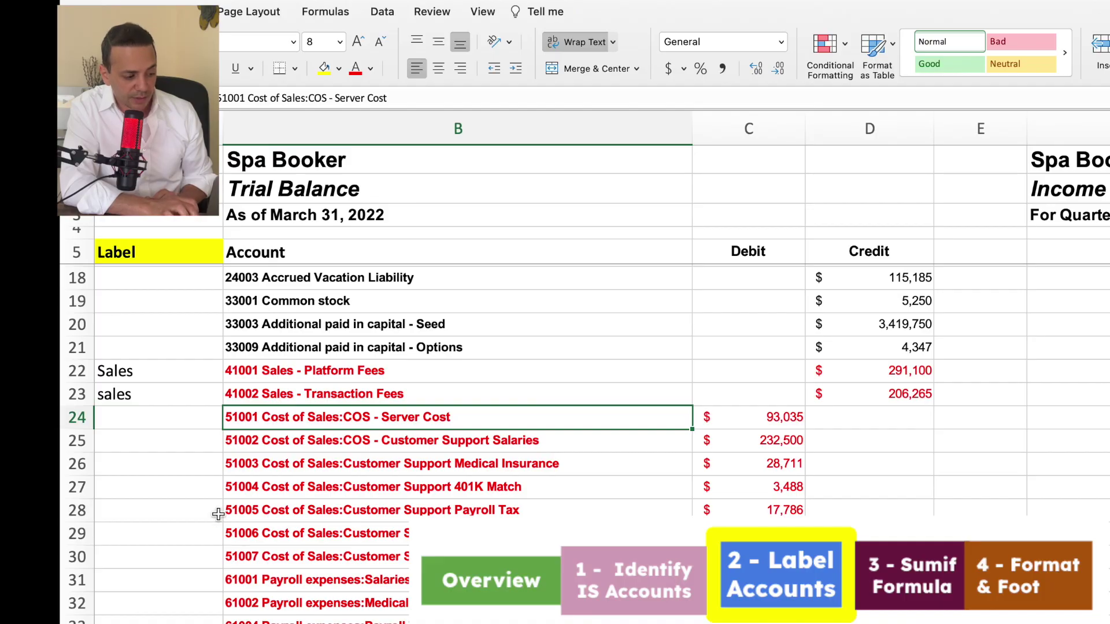
click(164, 429)
text(Cost of Sales)
key(Return)
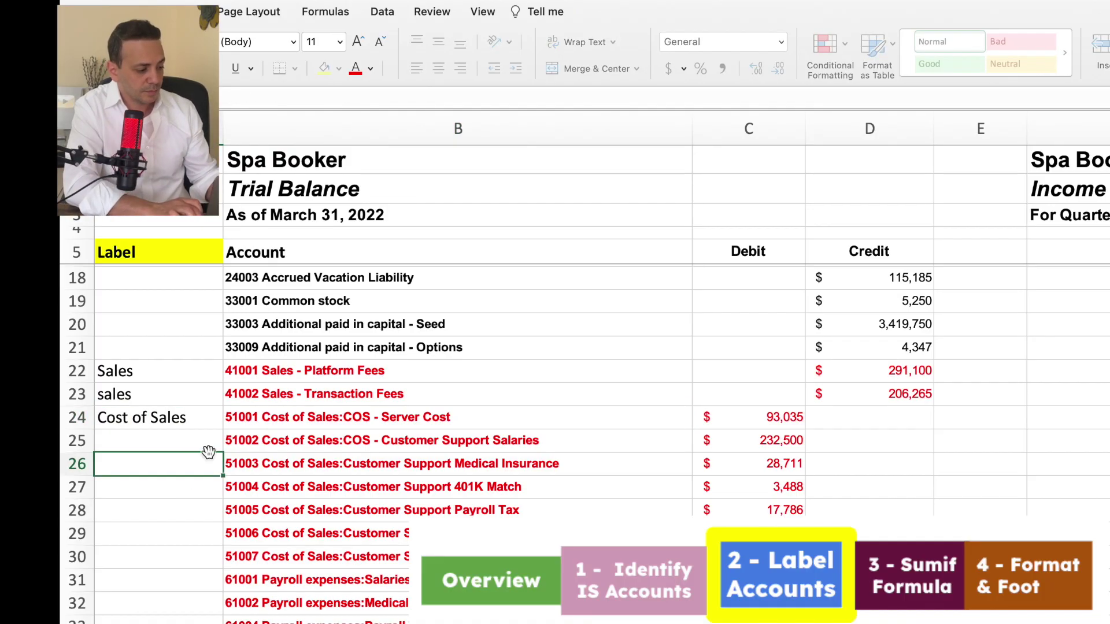
- Copy the "Cost of Sales" label to the remaining cost of sales accounts in A25:A30
click(195, 428)
key(super+c)
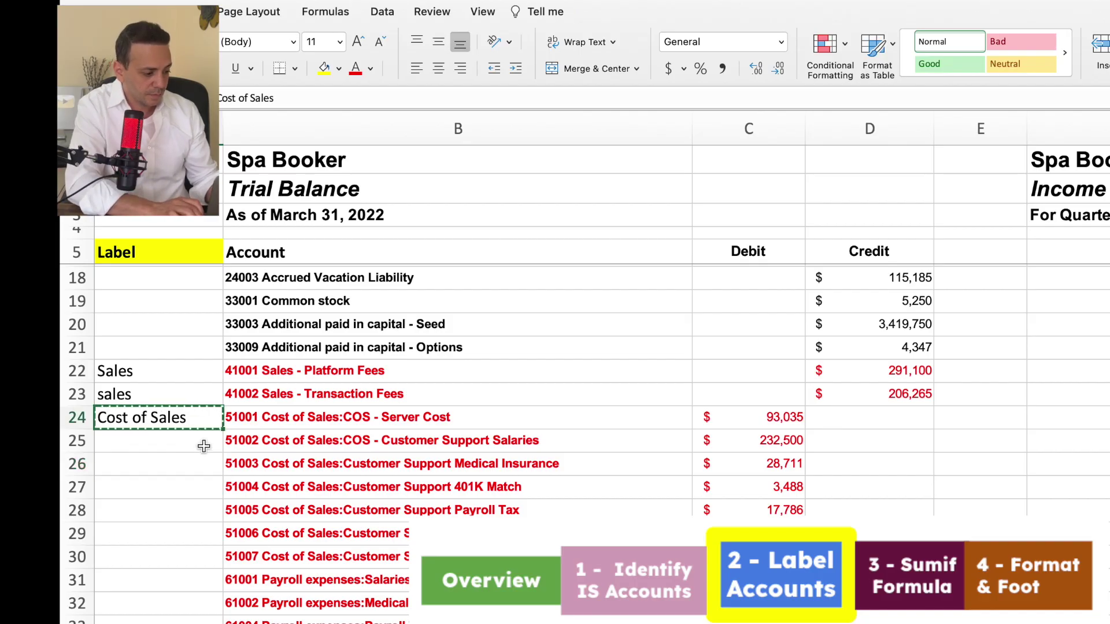
click(203, 440)
drag(203, 440, 199, 550)
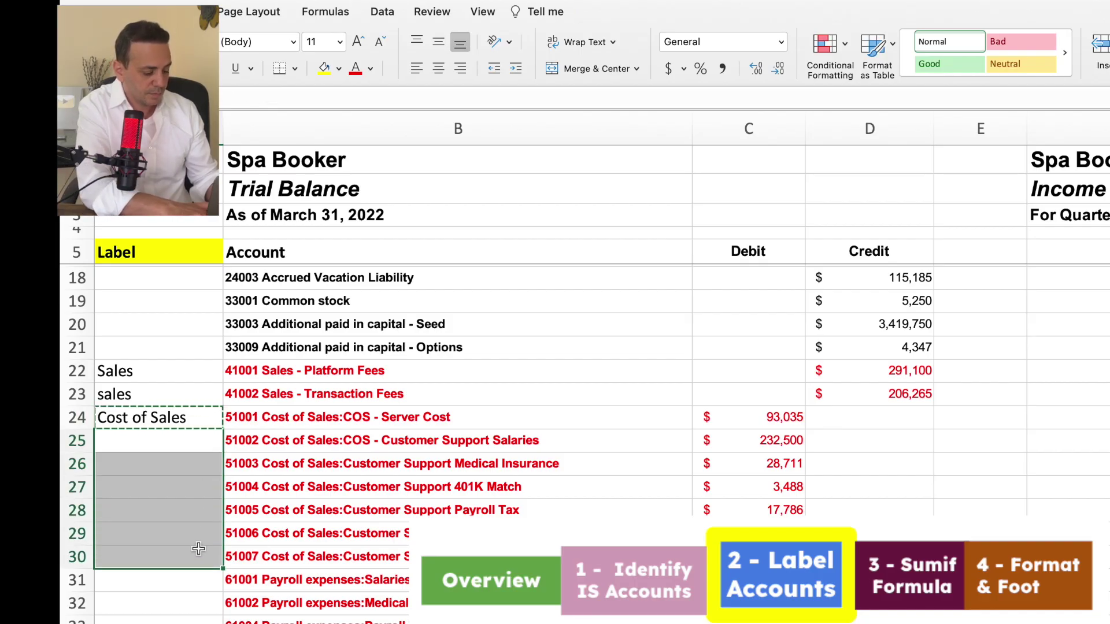
key(super+v)
- Label account 61001 Salaries & Wages as "Payroll Expenses" in cell A31
click(338, 604)
scroll(346, 404, down, 4)
click(353, 382)
click(183, 382)
text(Pay)
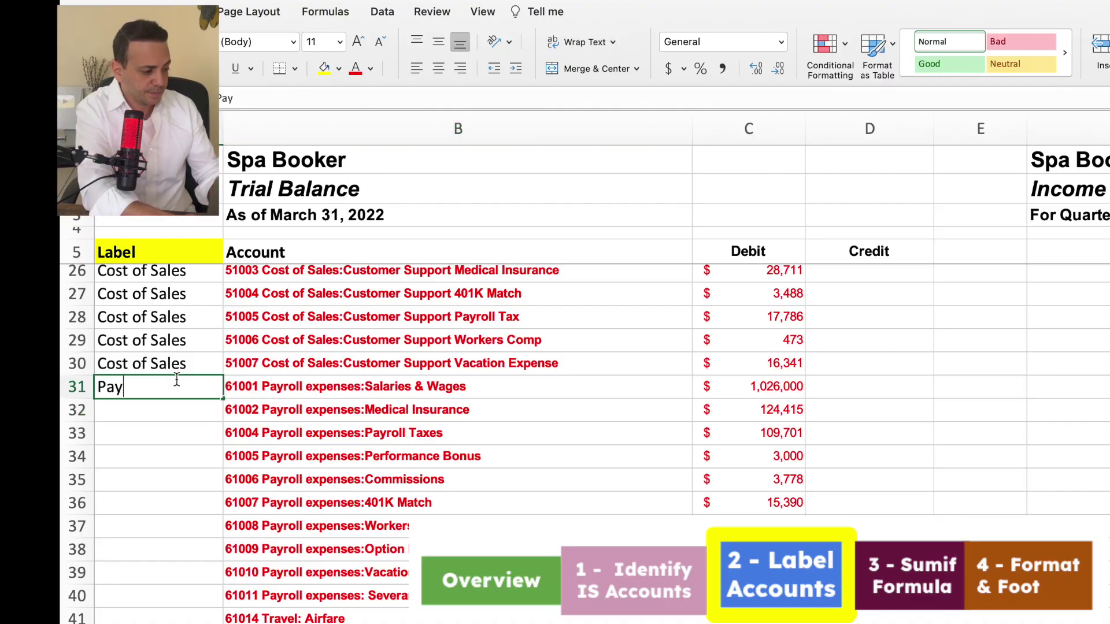
text(roll Expenses)
key(Return)
- Copy the "Payroll Expenses" label to the other payroll accounts in A32:A40
click(183, 386)
key(super+c)
drag(184, 408, 193, 588)
key(super+v)
scroll(192, 589, down, 3)
click(185, 409)
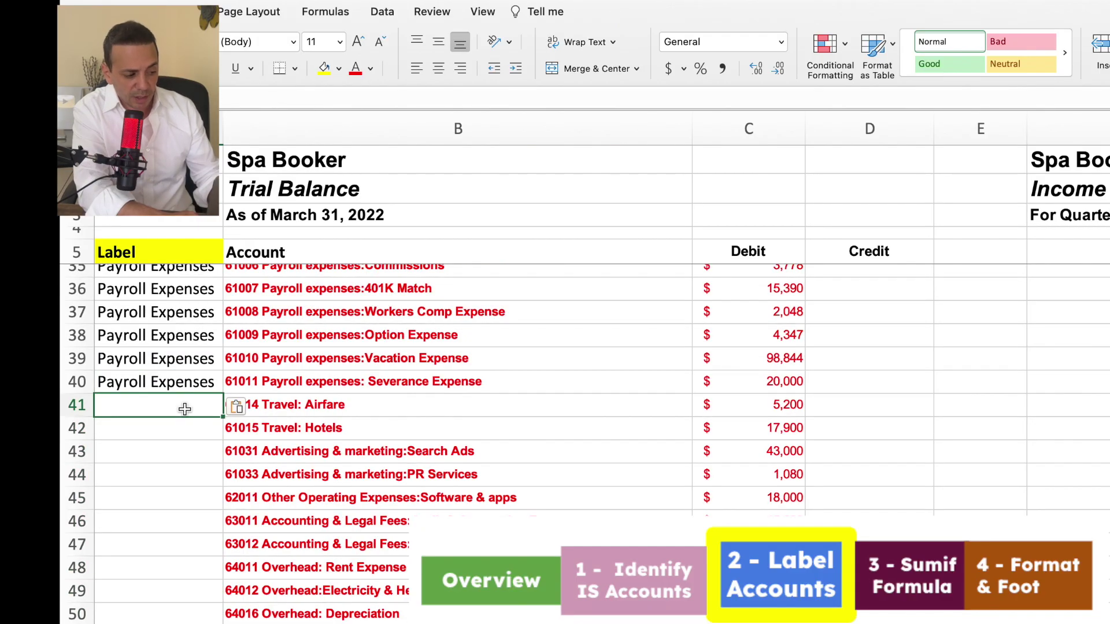
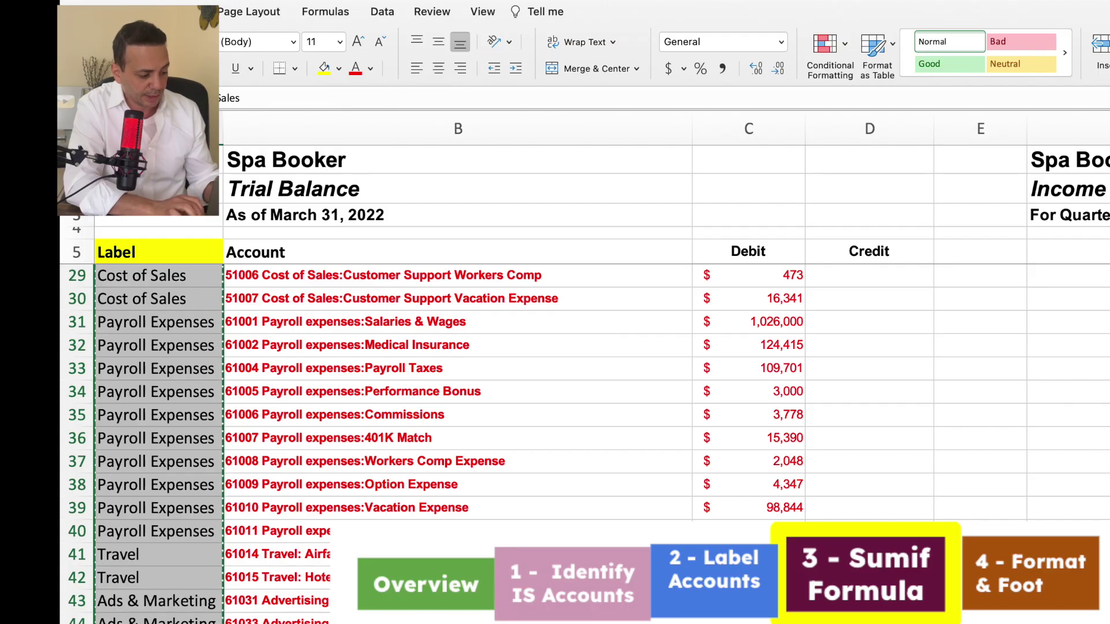
- Paste the copied account labels into E3:E32 of Sheet1 and remove the duplicate entries from column E
key(ctrl+Page_Down)
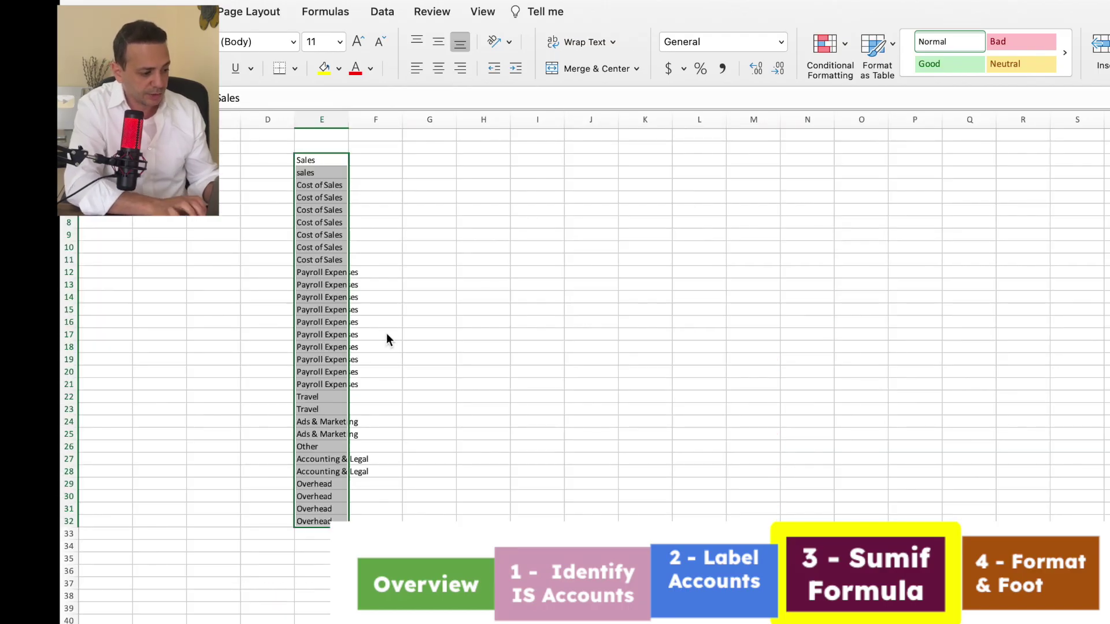
click(383, 12)
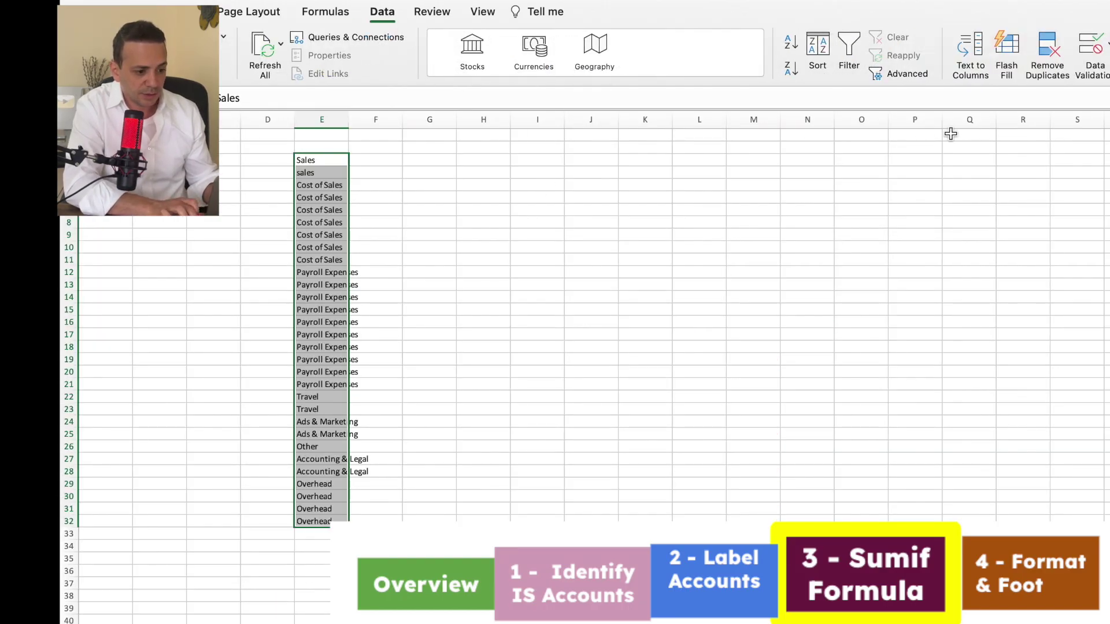
click(1046, 81)
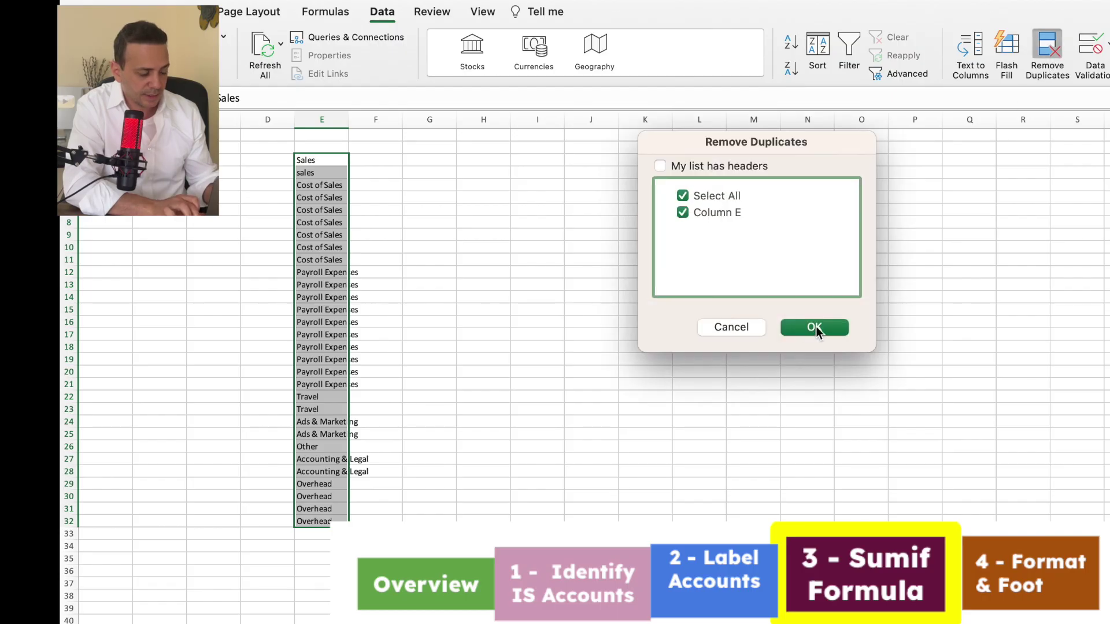
click(815, 328)
click(752, 305)
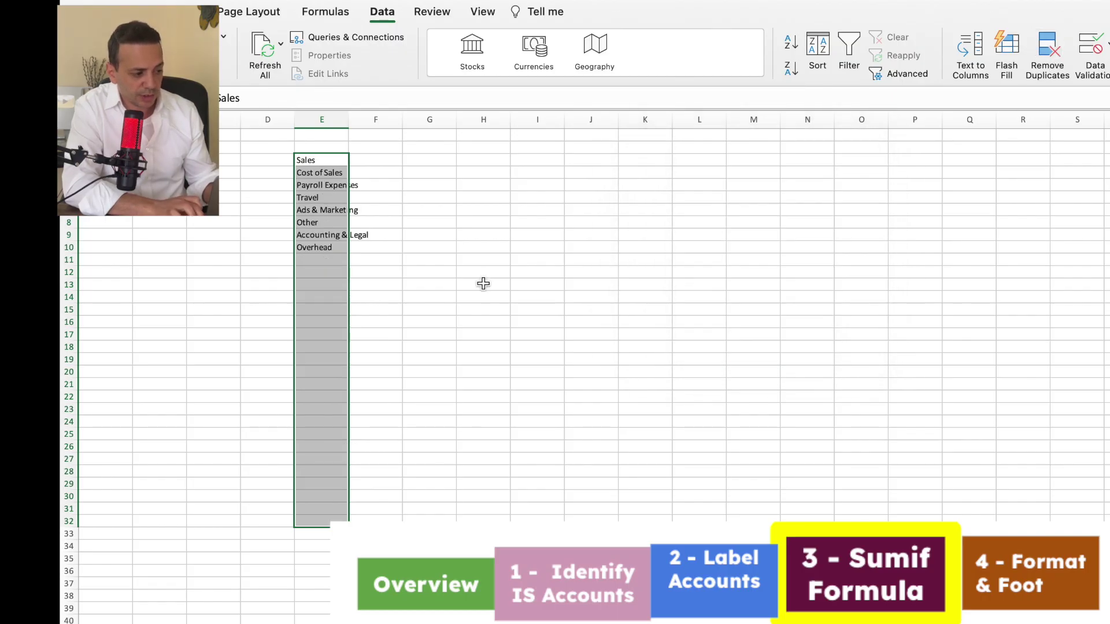
click(486, 287)
click(425, 247)
- Copy the unique labels in E3:E10 of Sheet1 to F6:F13 under the Income Statement heading on the trial balance sheet
drag(318, 160, 322, 244)
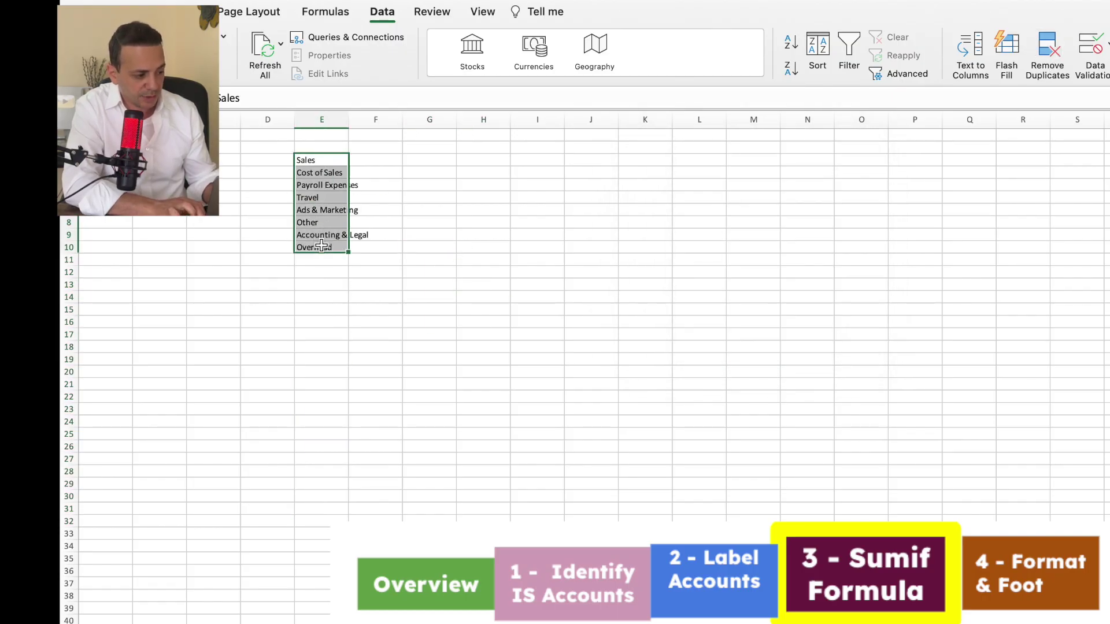
key(super+c)
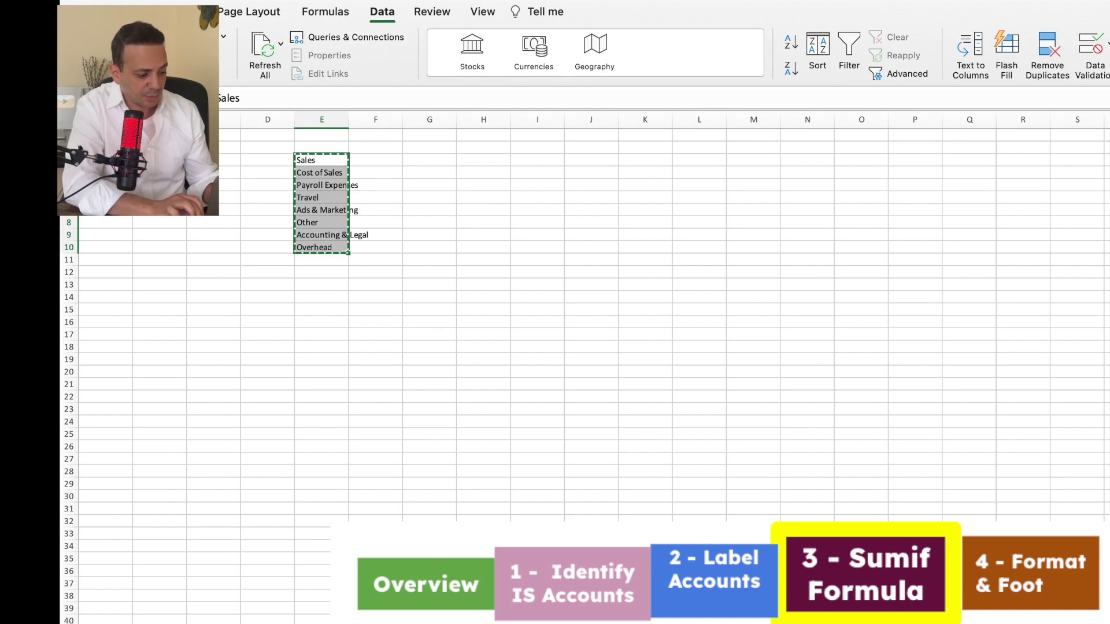
key(ctrl+Page_Down)
scroll(578, 370, up, 10)
scroll(578, 370, up, 5)
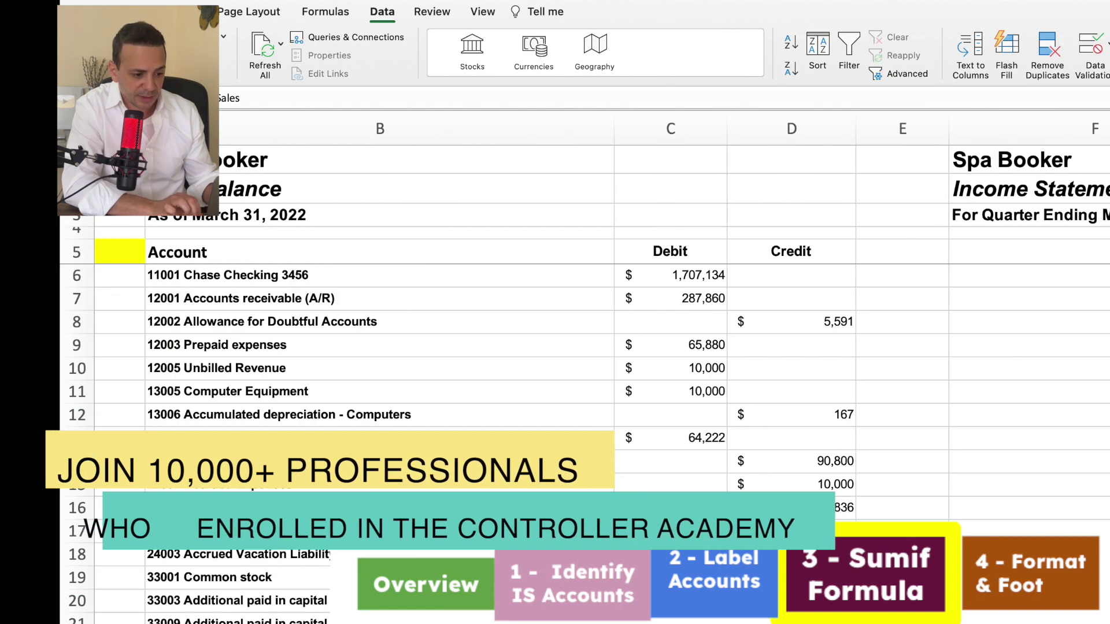
click(1021, 280)
key(super+v)
click(1087, 462)
scroll(1081, 468, right, 2)
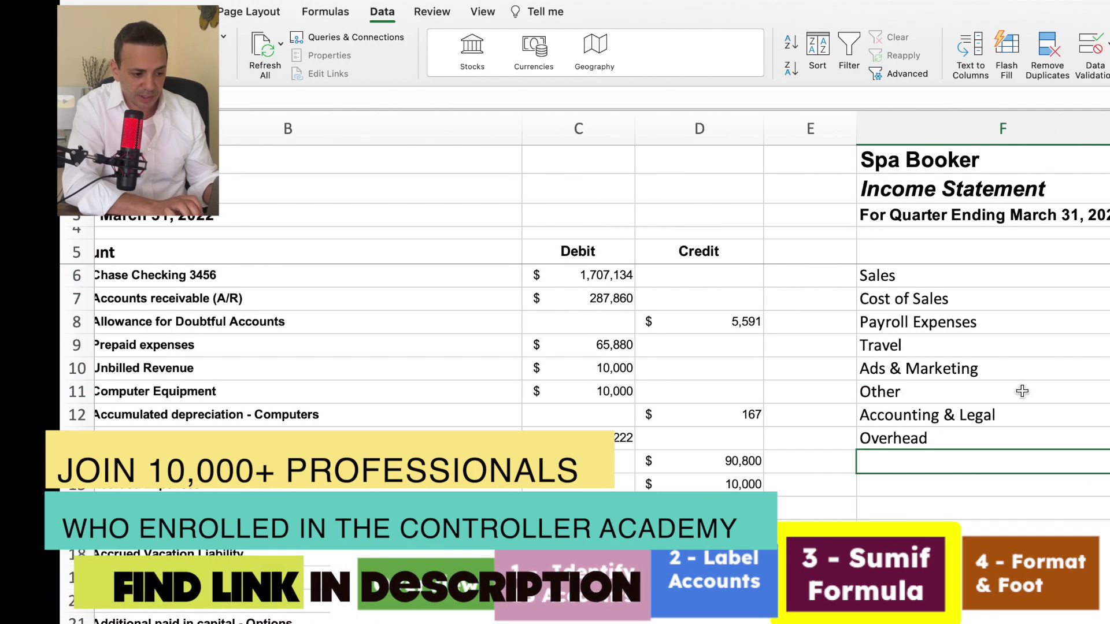
- Enter =SUMIF(A:A,F6,D:D) in G6 to total the credit amounts labelled Sales
click(914, 189)
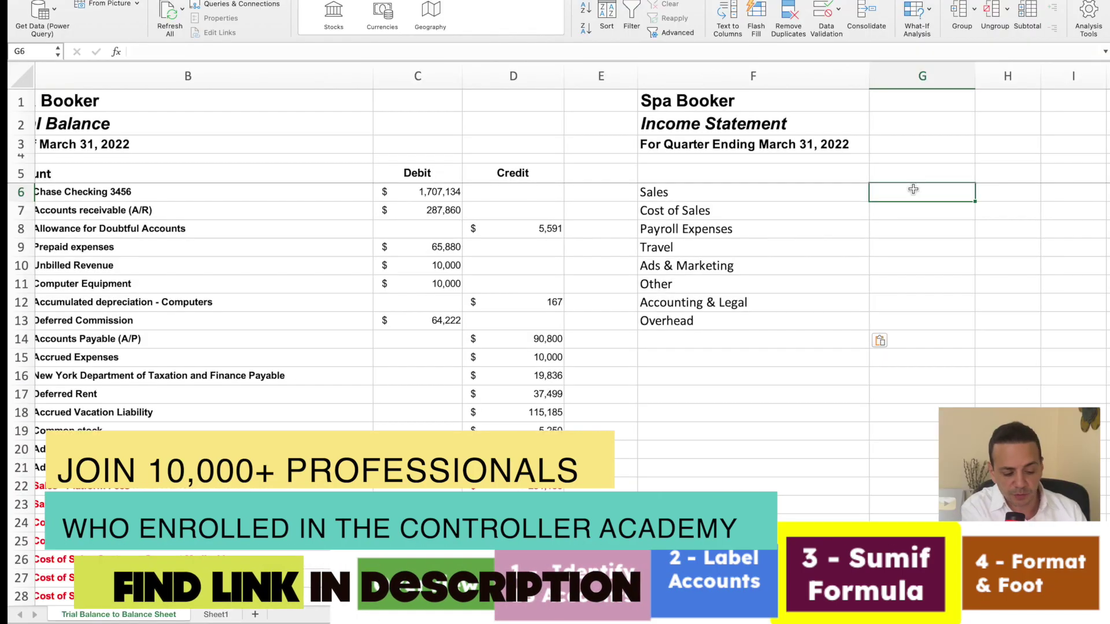
text(=s)
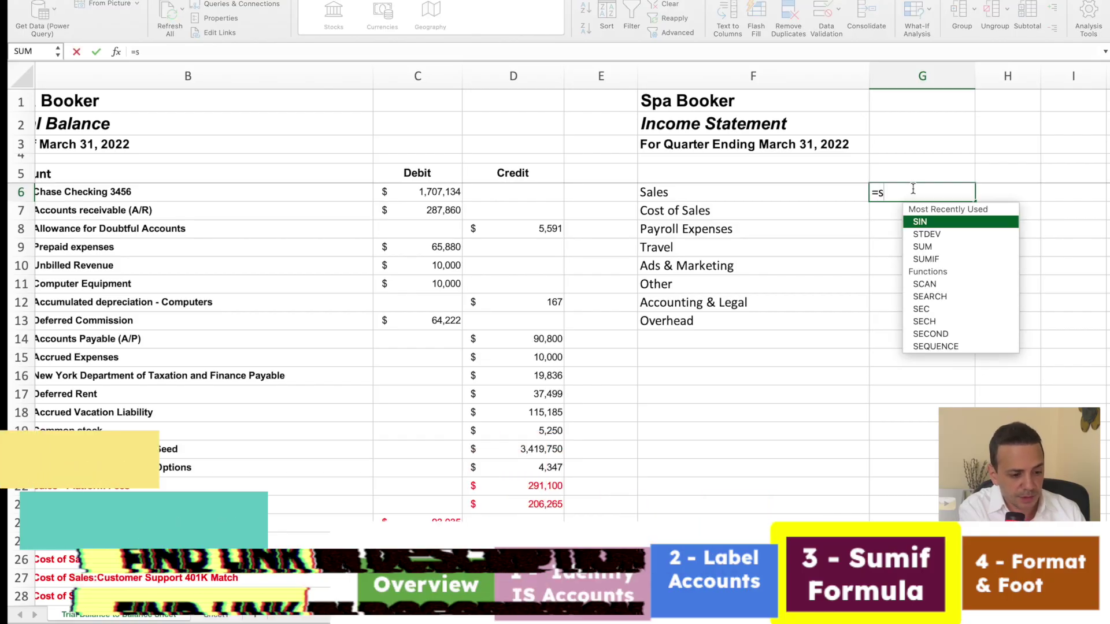
text(umif()
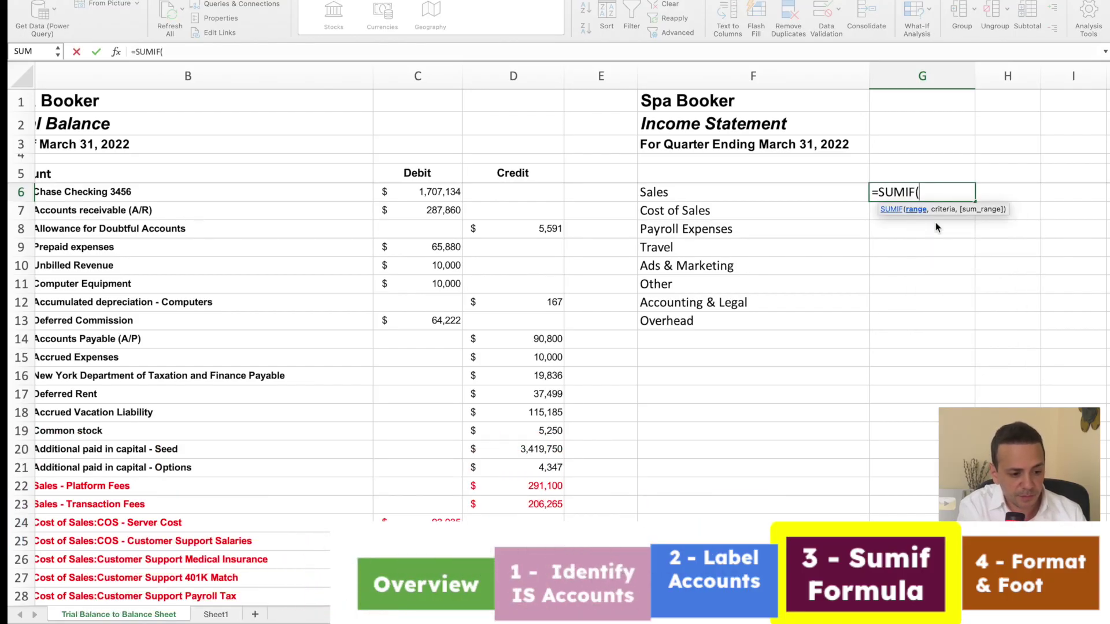
scroll(253, 185, left, 3)
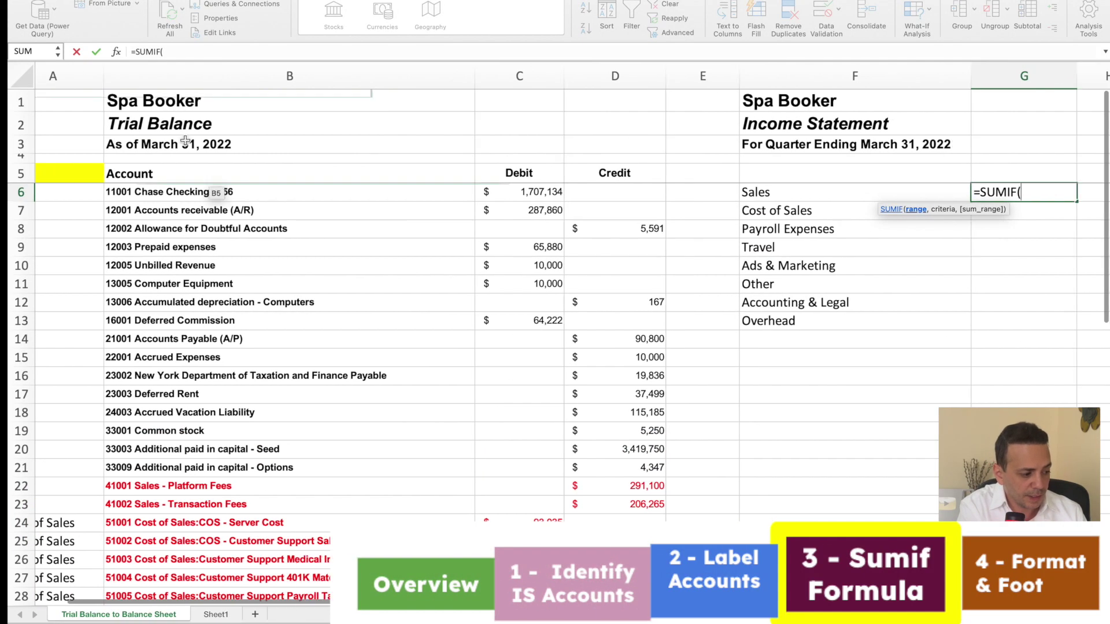
click(61, 81)
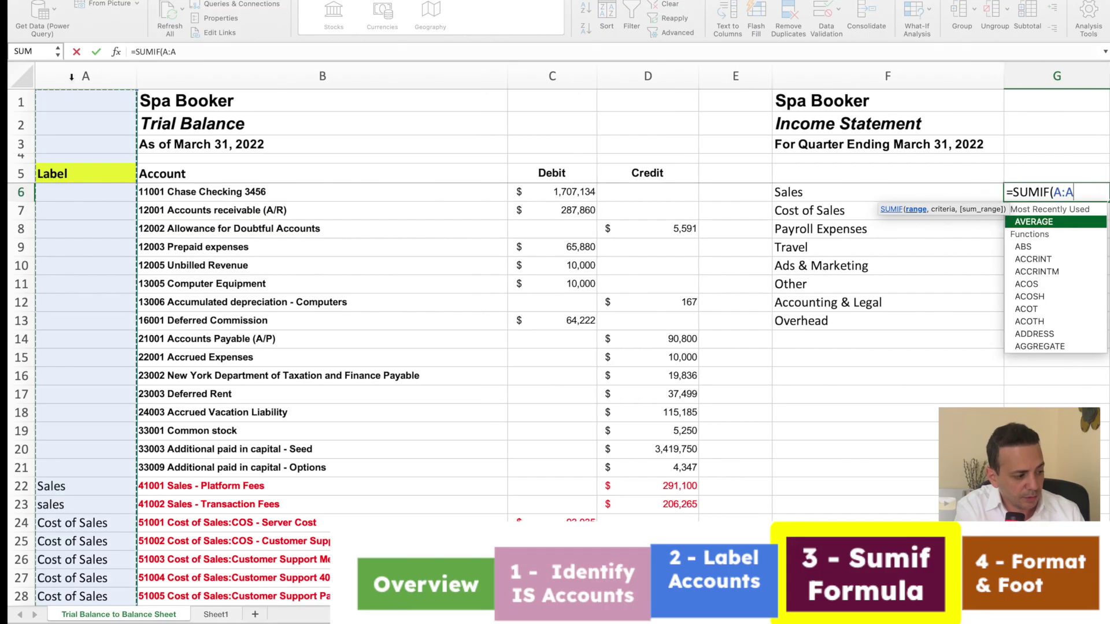
text(,)
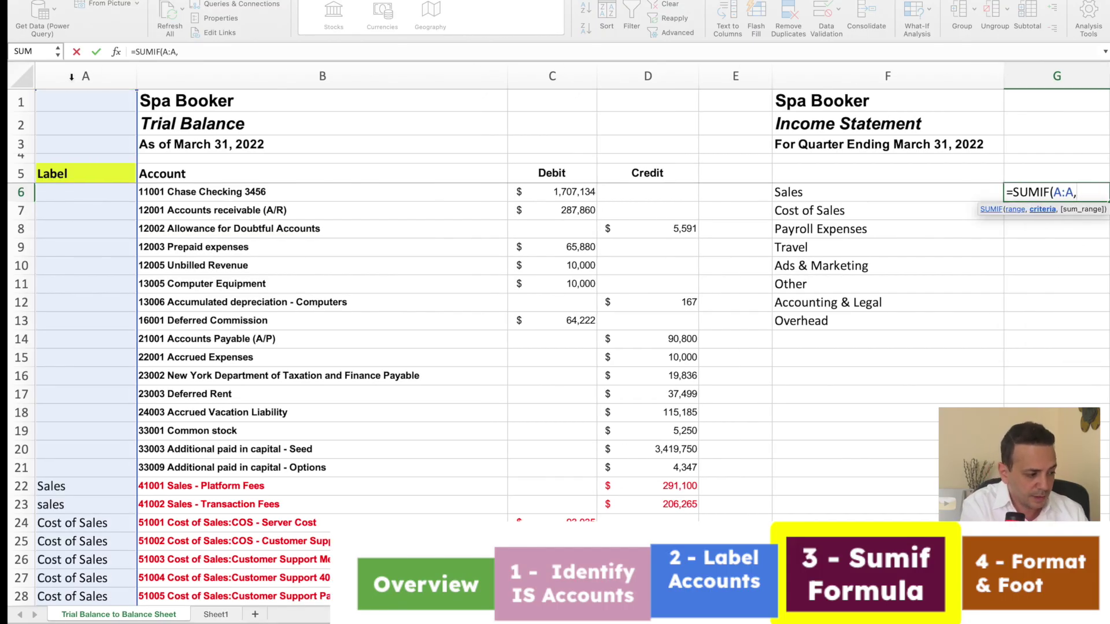
scroll(323, 231, right, 5)
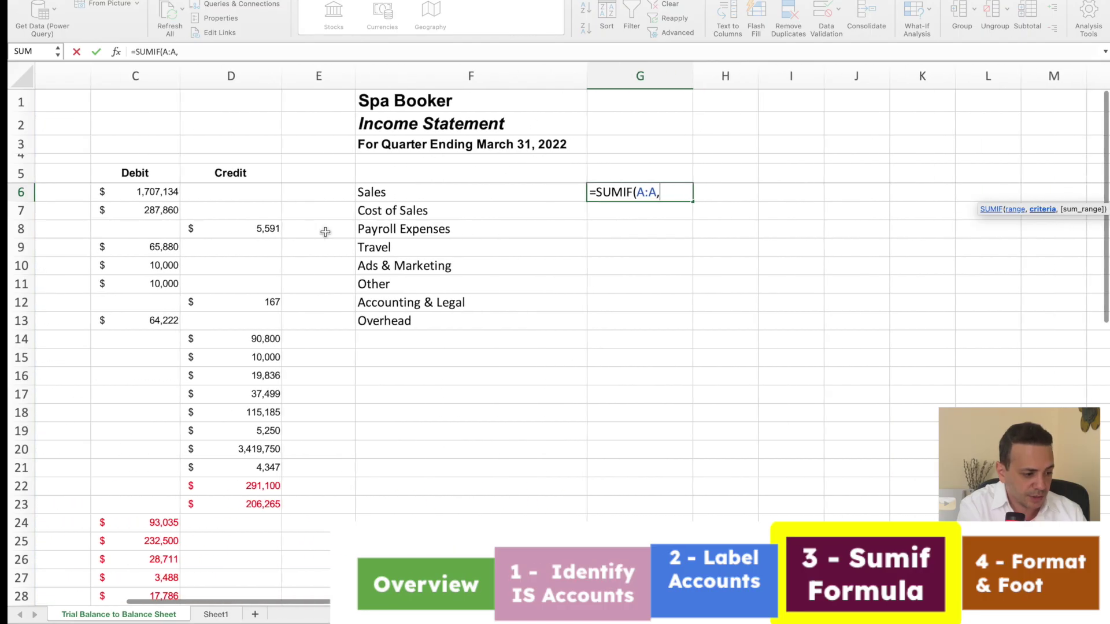
click(426, 195)
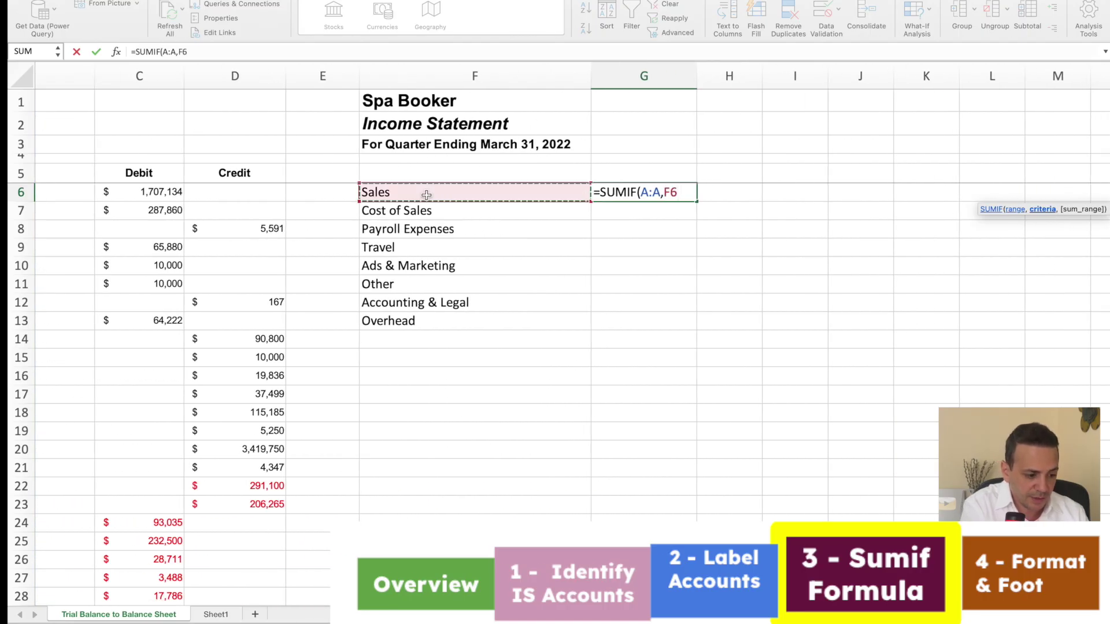
text(.)
text(,)
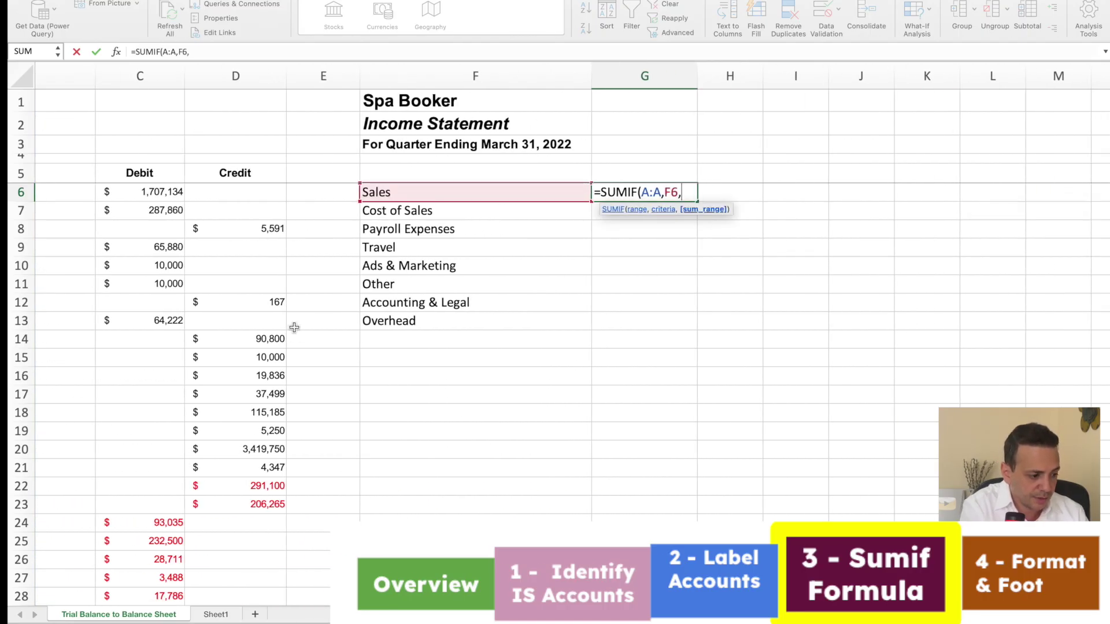
scroll(294, 328, left, 3)
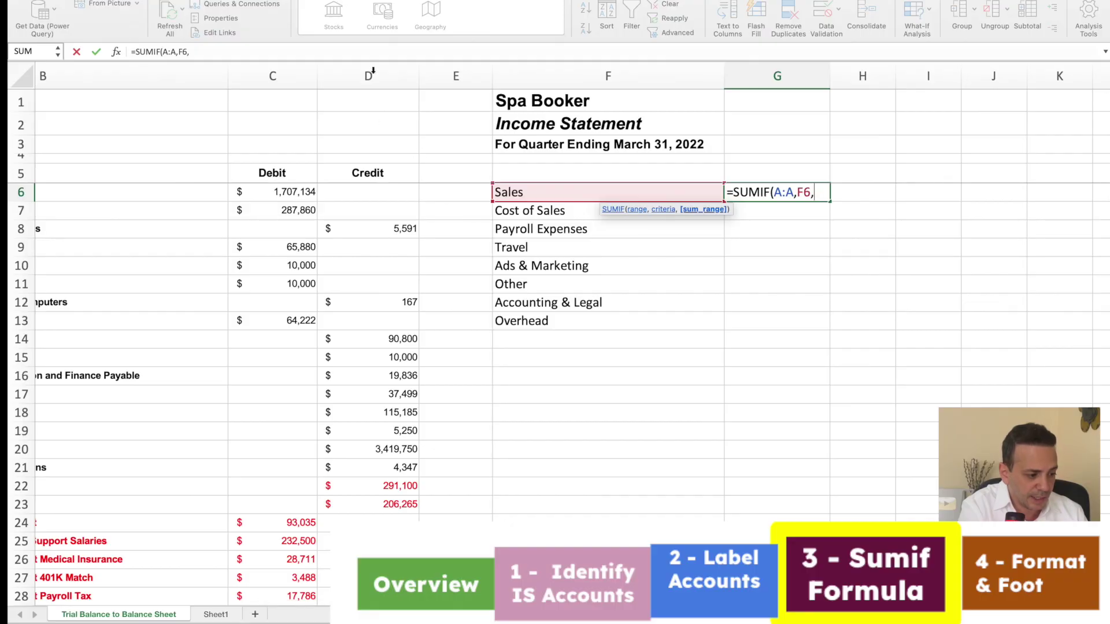
click(374, 72)
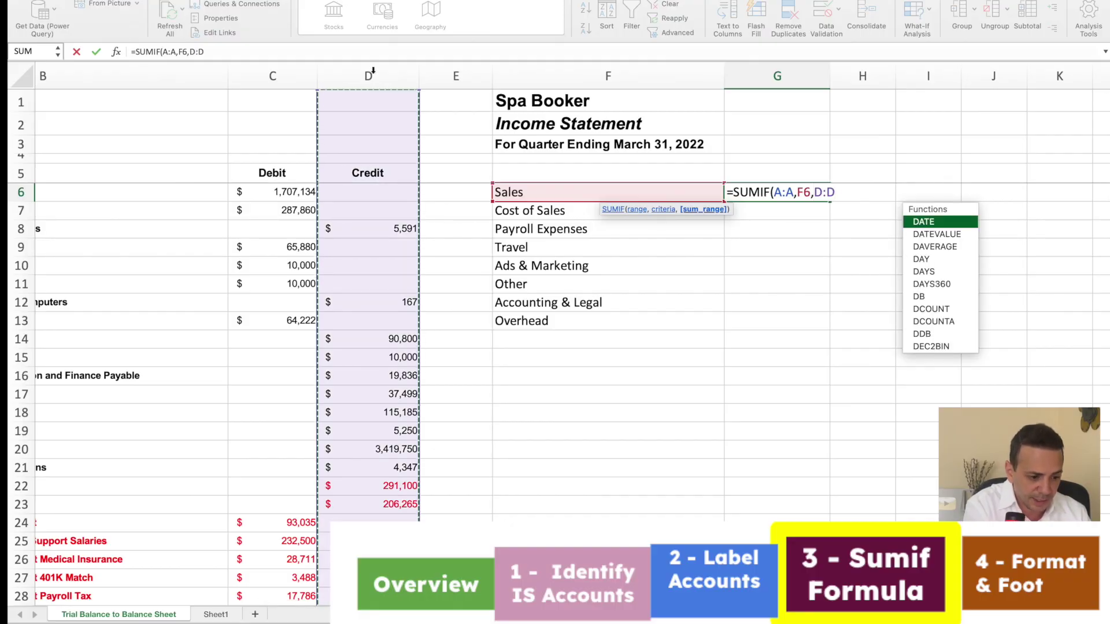
text())
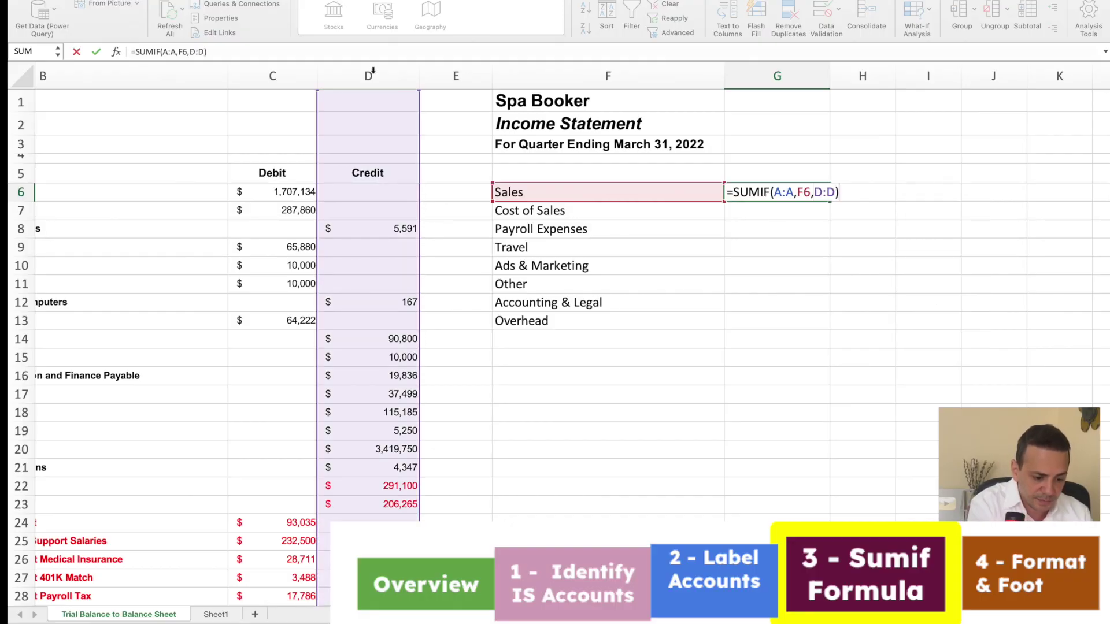
key(Return)
- Copy the G6 formula to G7 for Cost of Sales and change its sum range to the debit column C:C
click(824, 196)
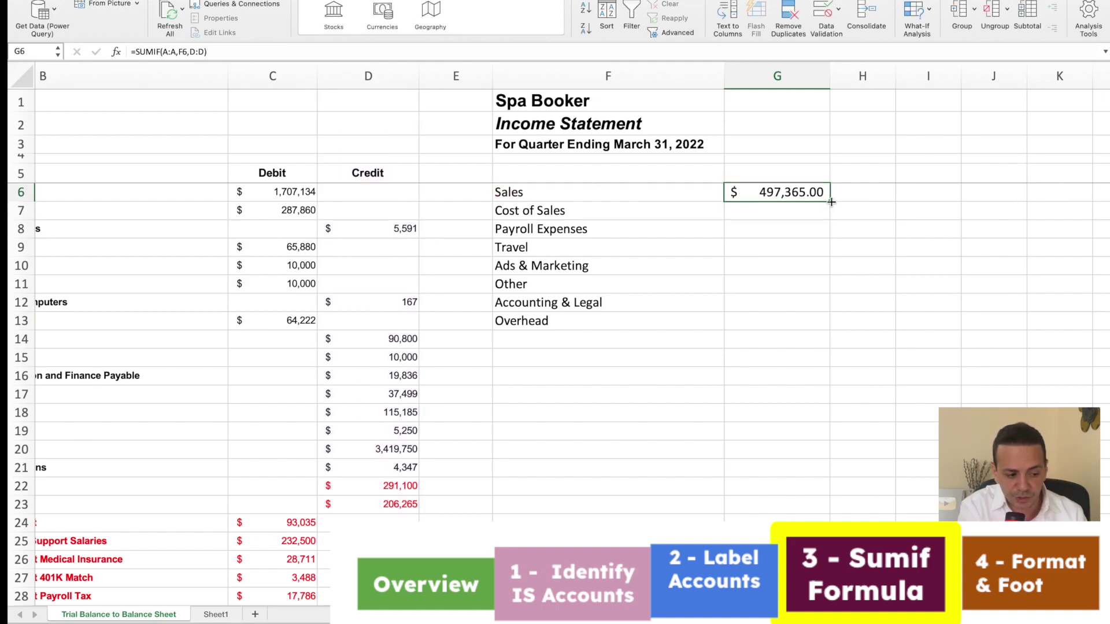
drag(831, 210, 830, 220)
click(798, 250)
click(785, 213)
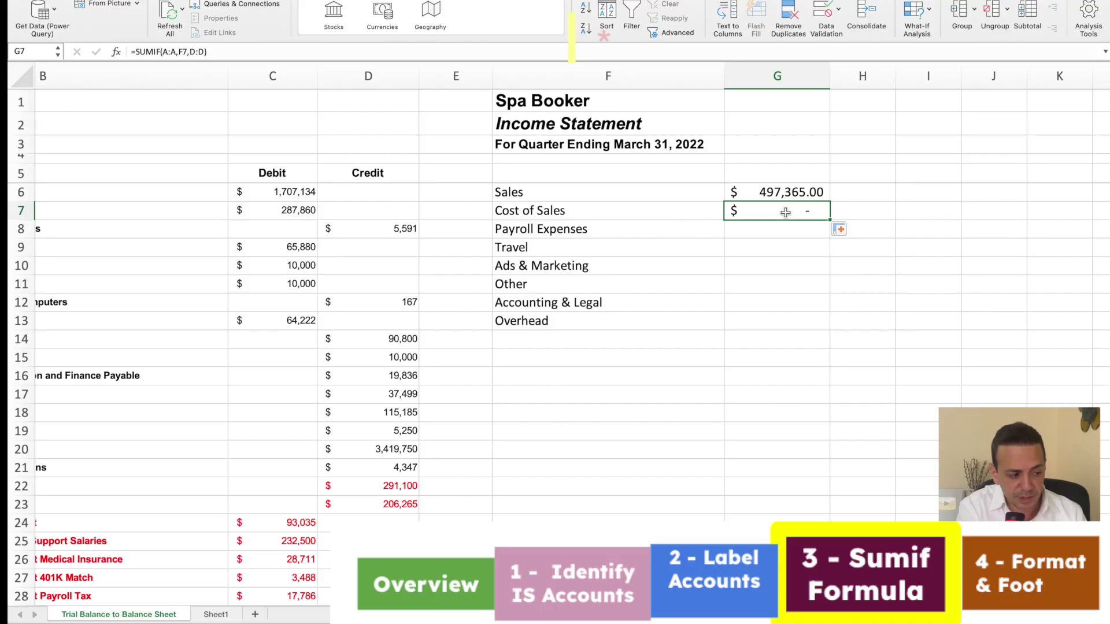
scroll(483, 243, left, 2)
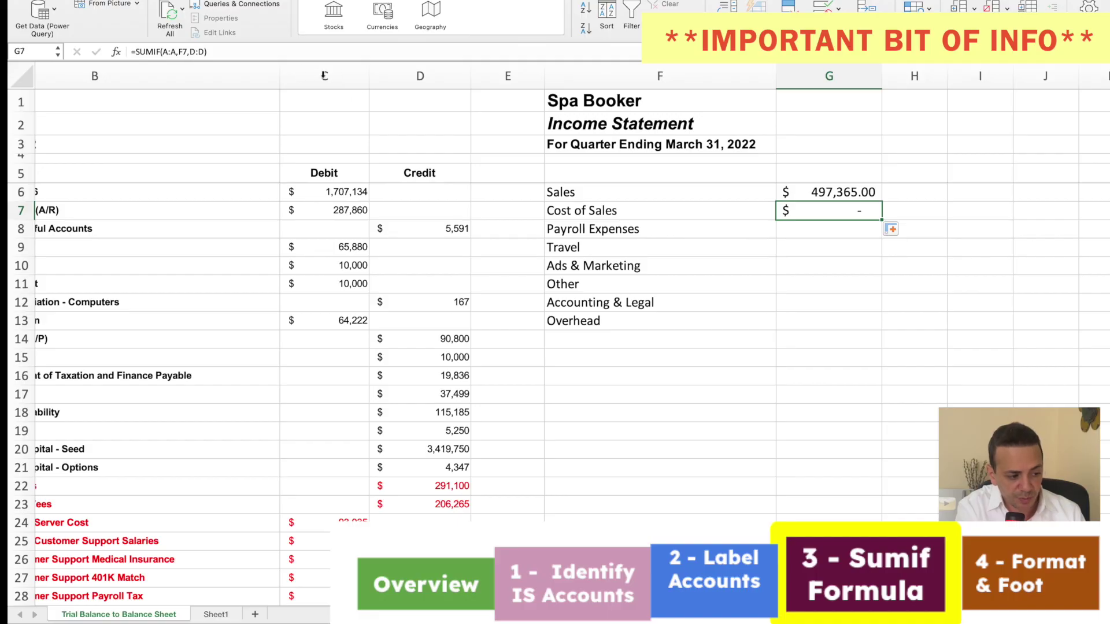
click(192, 47)
key(BackSpace)
text(c)
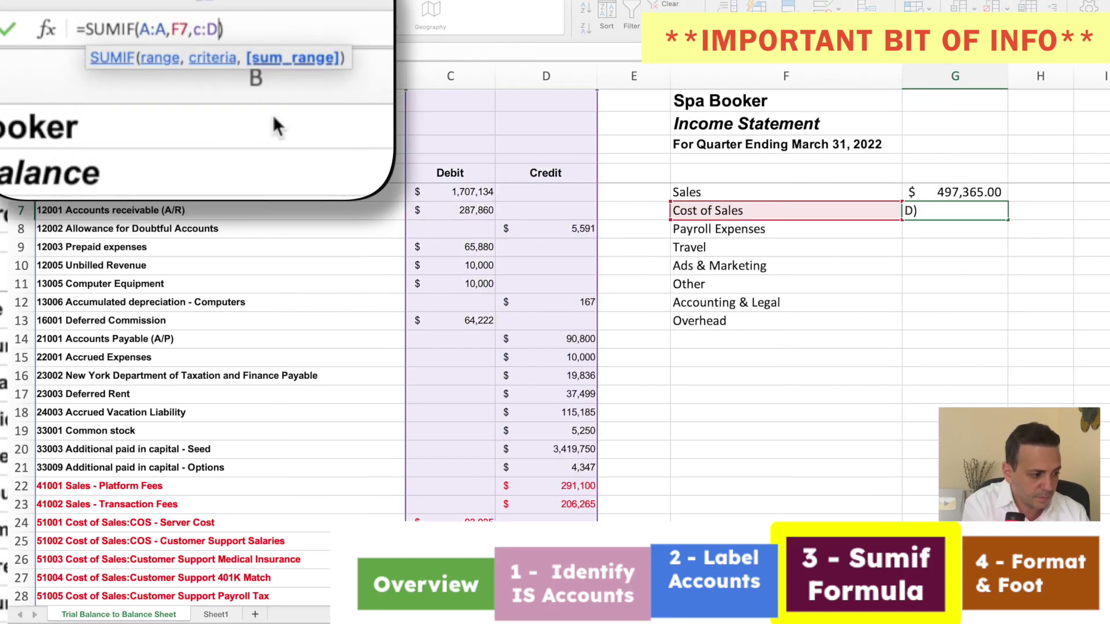
key(Return)
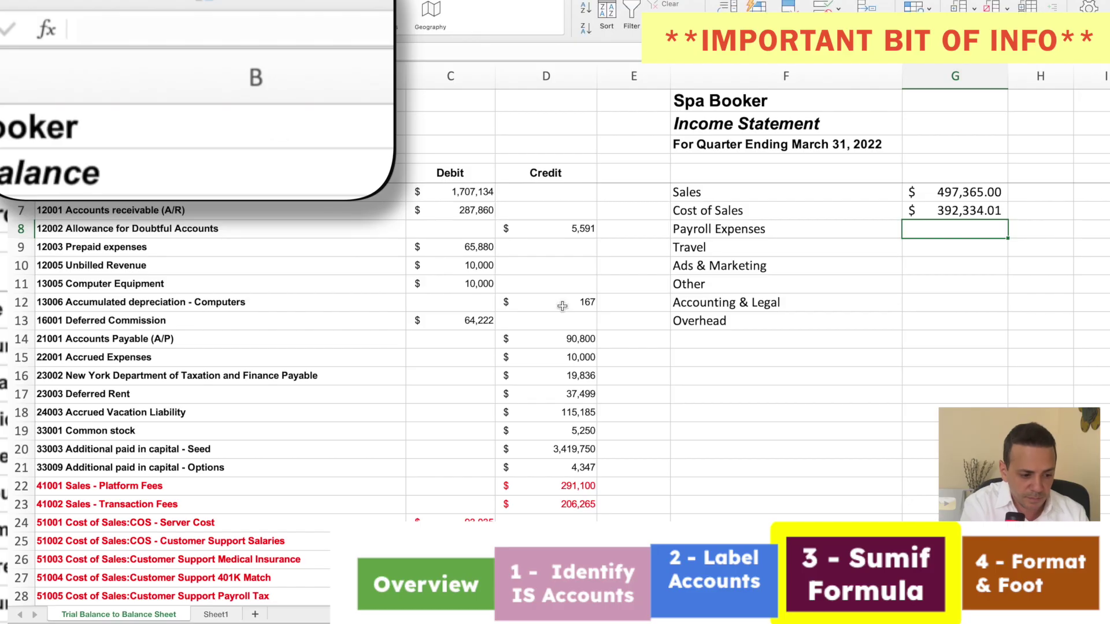
- Fill the Cost of Sales SUMIF formula from G7 through G13 for the remaining expense labels
scroll(561, 305, right, 5)
click(793, 212)
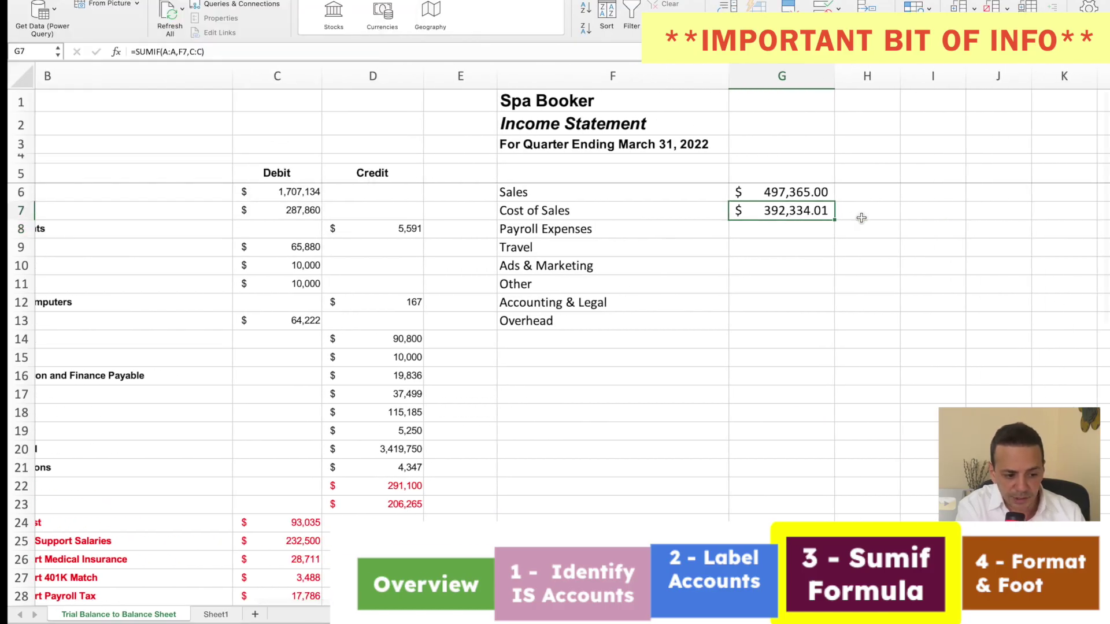
drag(836, 222, 829, 335)
click(829, 336)
- Review the SUMIF amounts in column G against the expense labels of the income statement
click(629, 320)
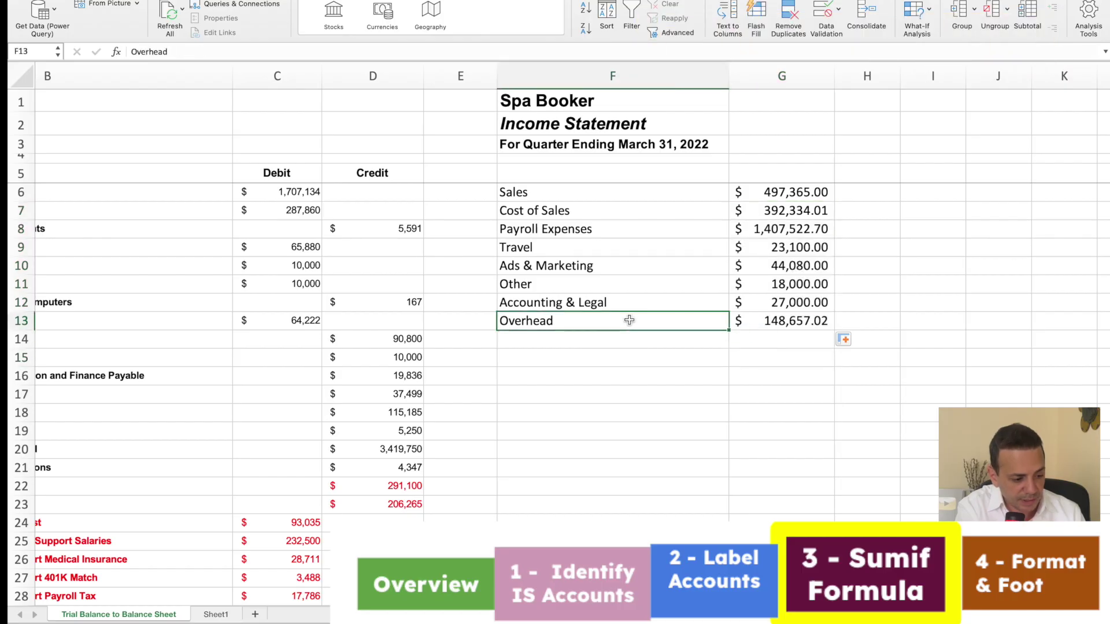
click(522, 389)
click(736, 300)
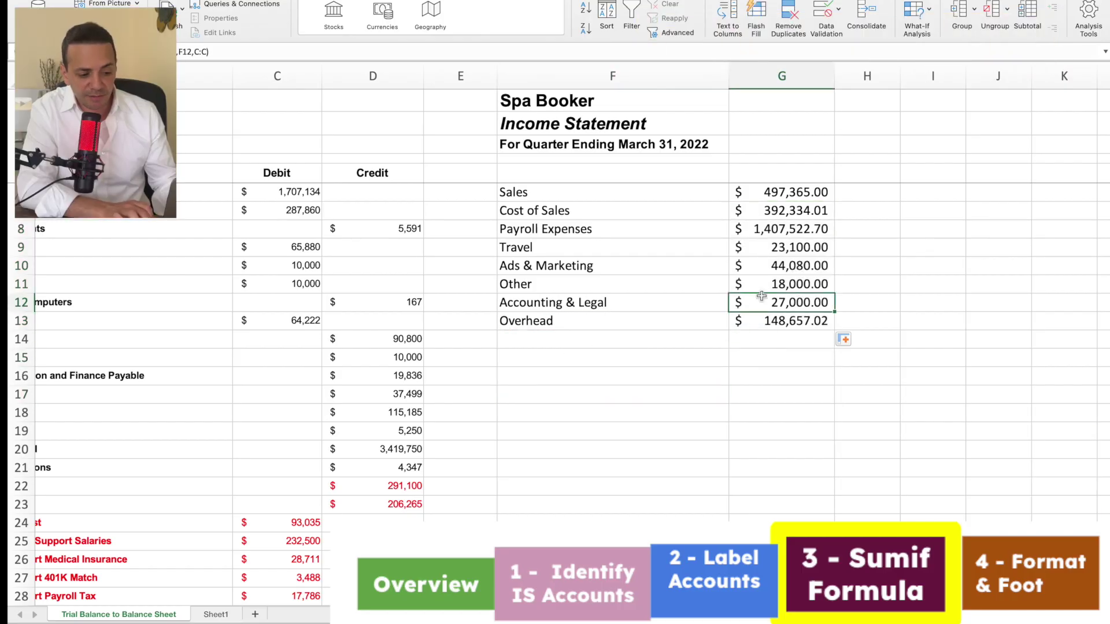
click(776, 249)
click(779, 225)
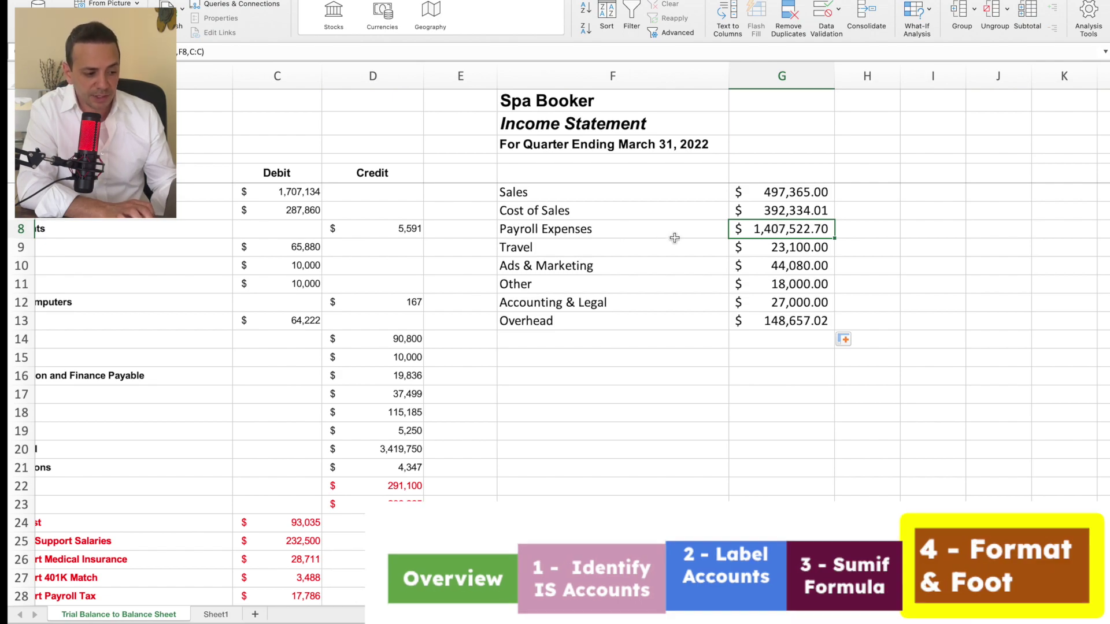
click(783, 377)
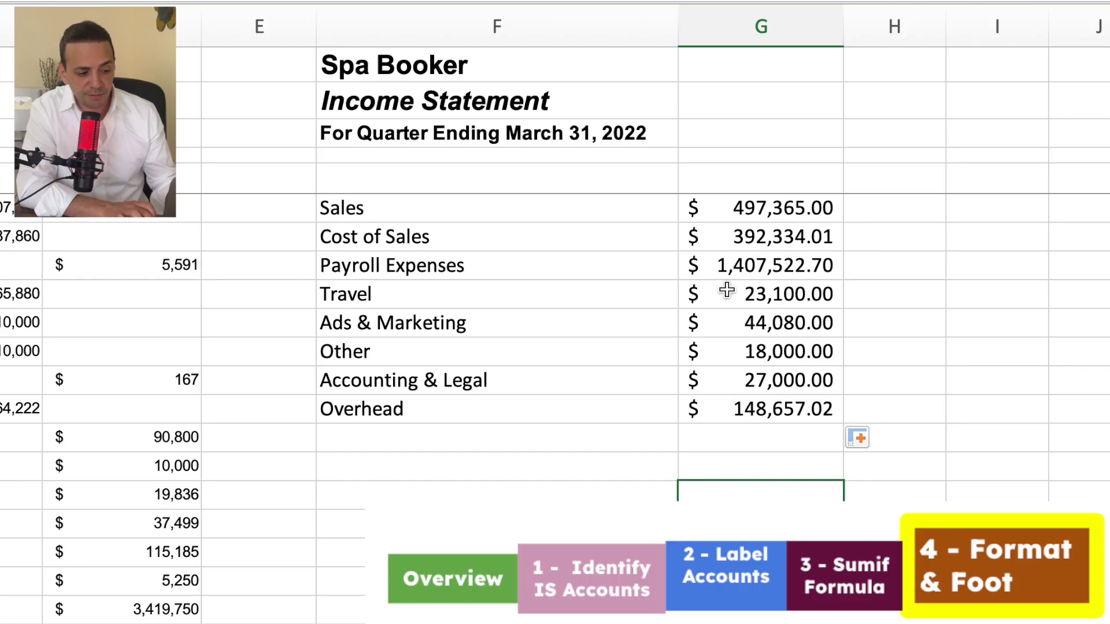
- Examine the income statement's three heading lines in F1:F3 and the order of the Sales, Cost of Sales and Payroll Expenses lines
drag(496, 72, 496, 155)
click(420, 87)
click(395, 56)
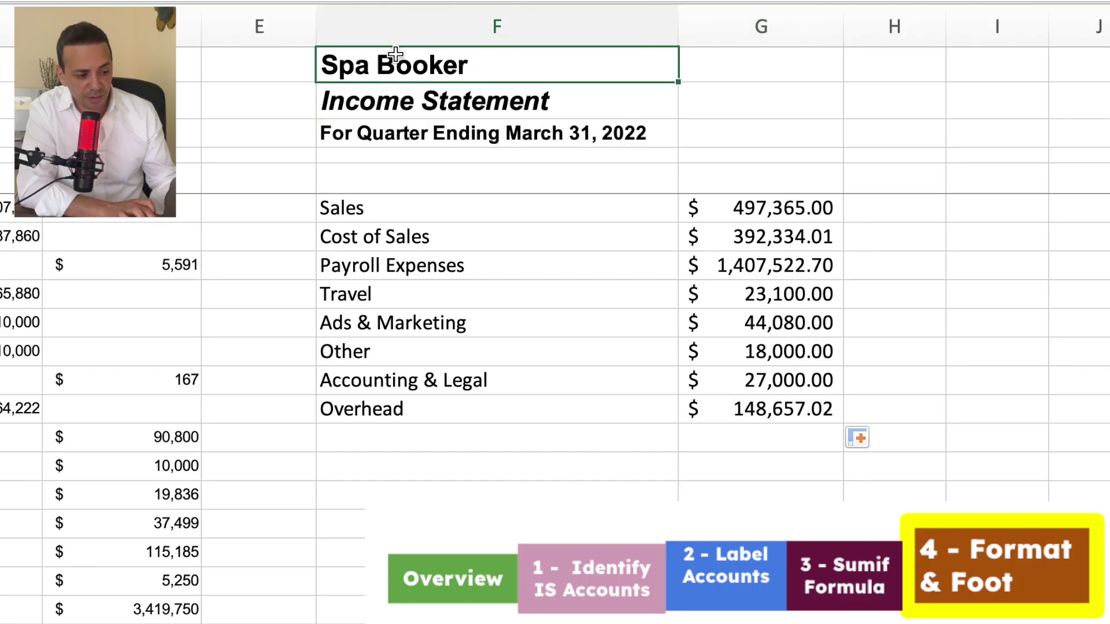
click(433, 97)
click(386, 143)
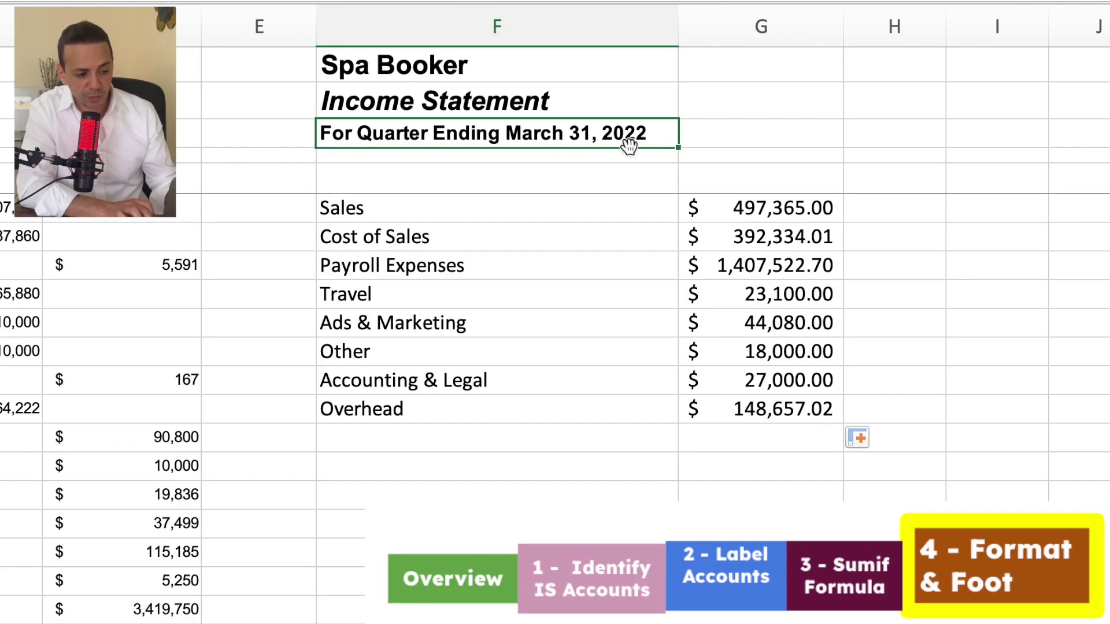
click(578, 264)
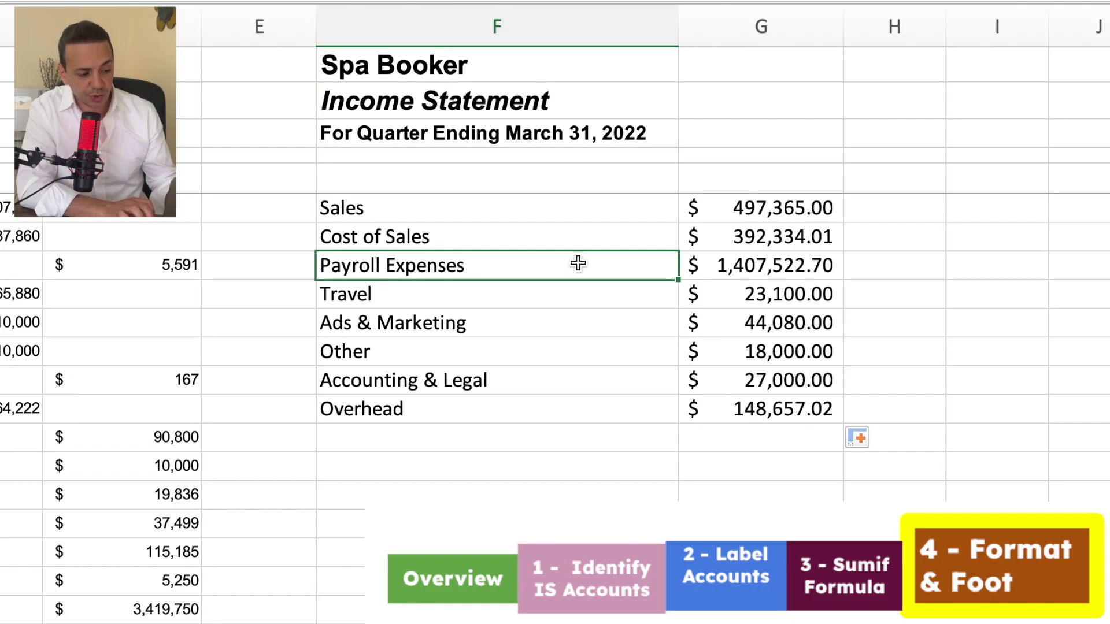
click(530, 212)
click(585, 248)
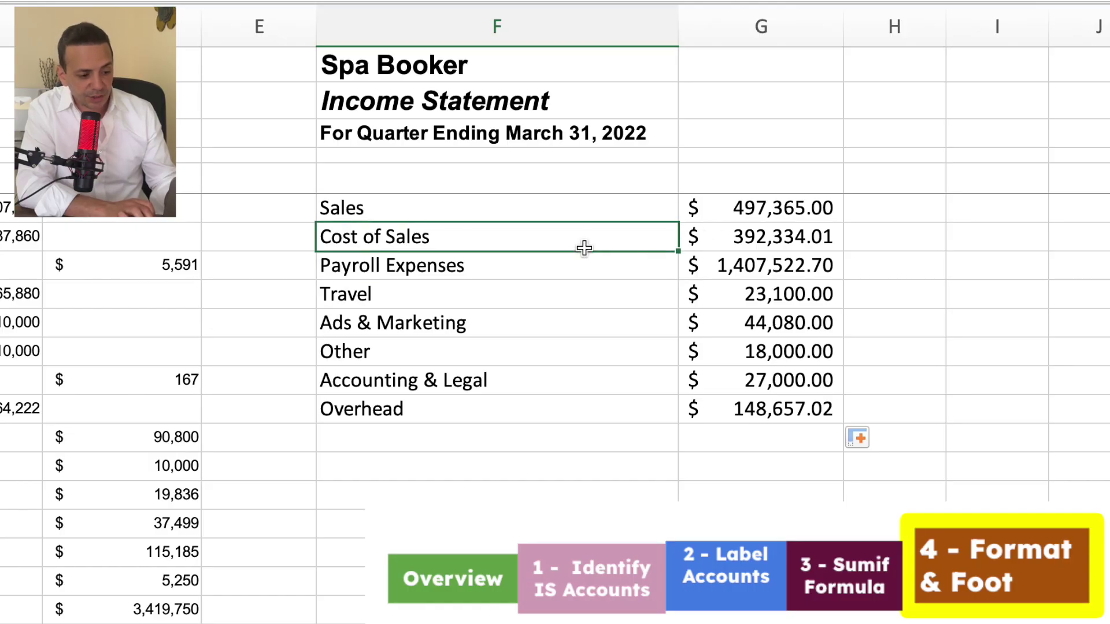
click(525, 213)
click(512, 248)
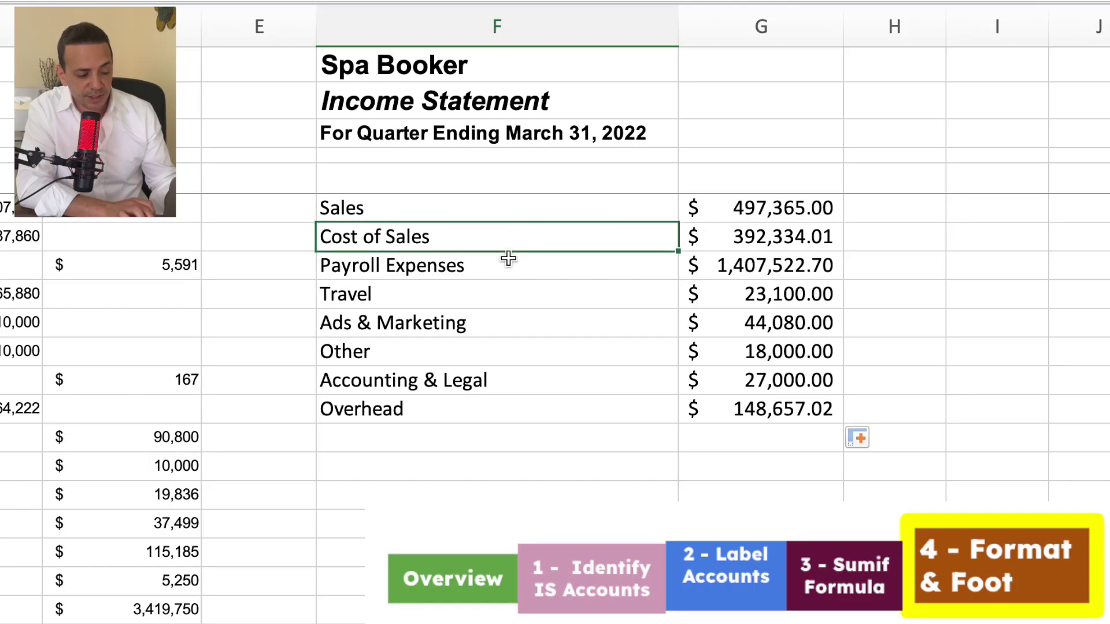
- Move the expense lines from Payroll Expenses to Overhead down two rows and label F8 Gross Profit
drag(491, 271, 799, 406)
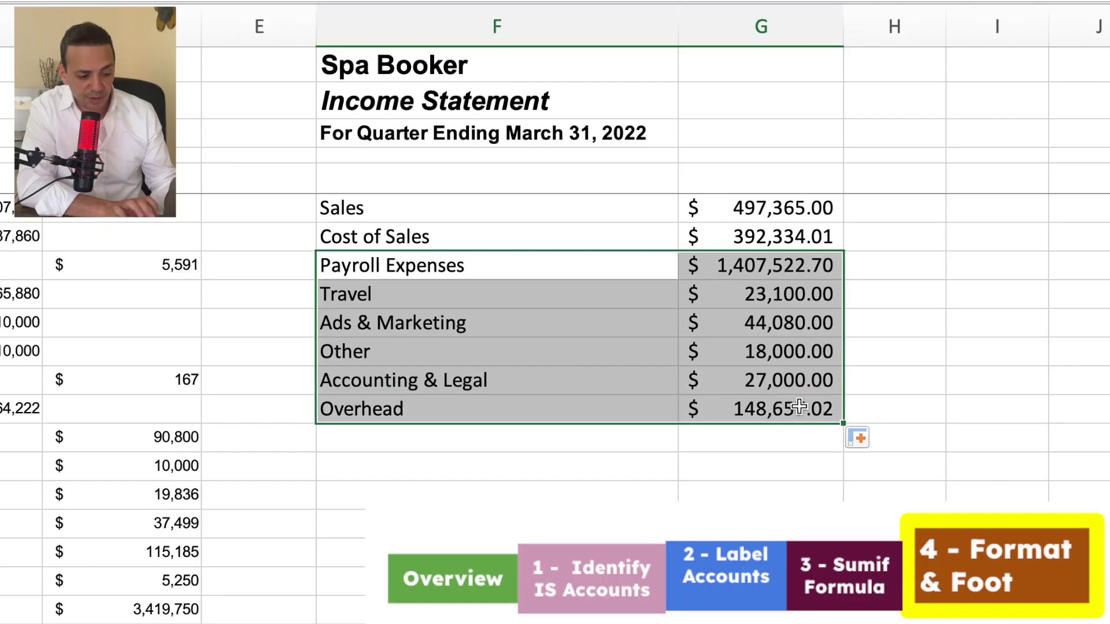
drag(598, 425, 598, 463)
click(555, 382)
click(457, 265)
text(Gross P)
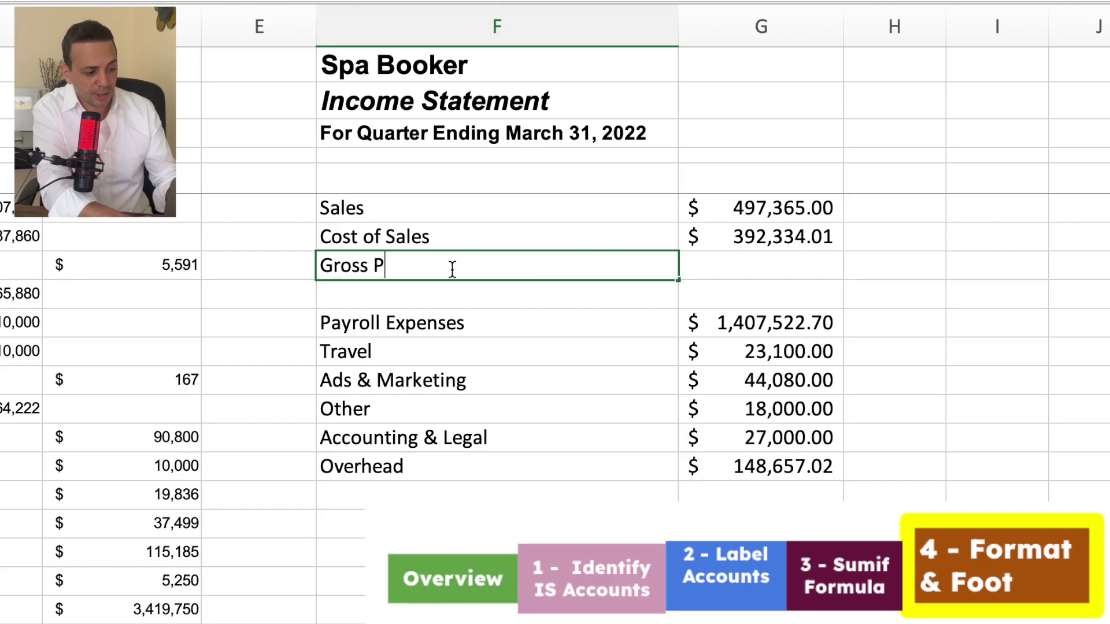
text(rofit)
click(785, 405)
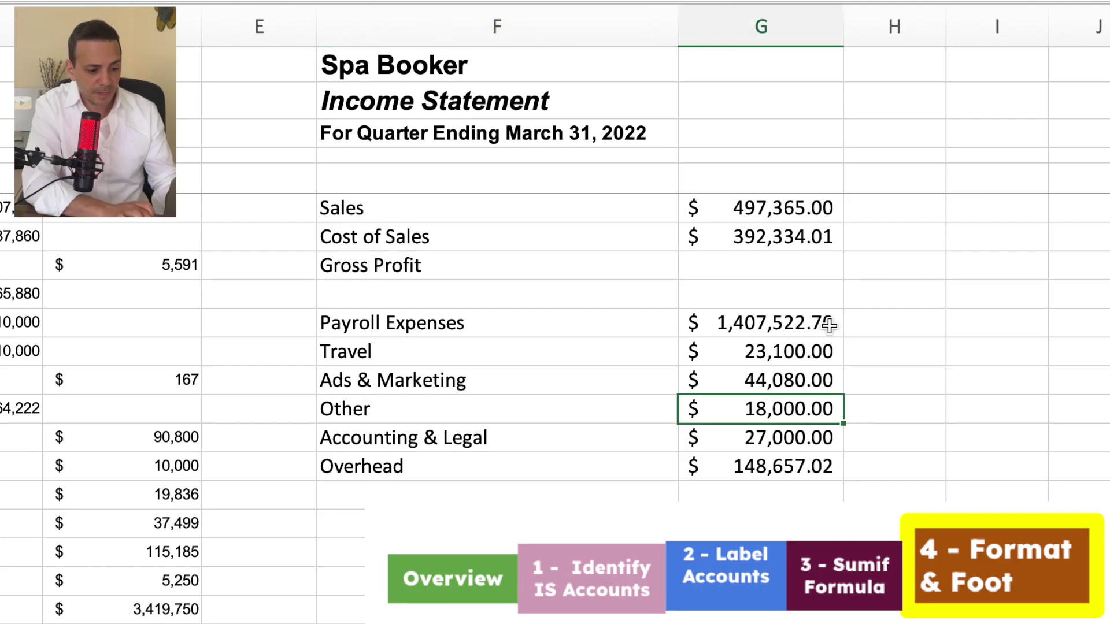
- Calculate Gross Profit in G8 as Sales minus Cost of Sales with the formula =G6-G7
click(772, 270)
text(=)
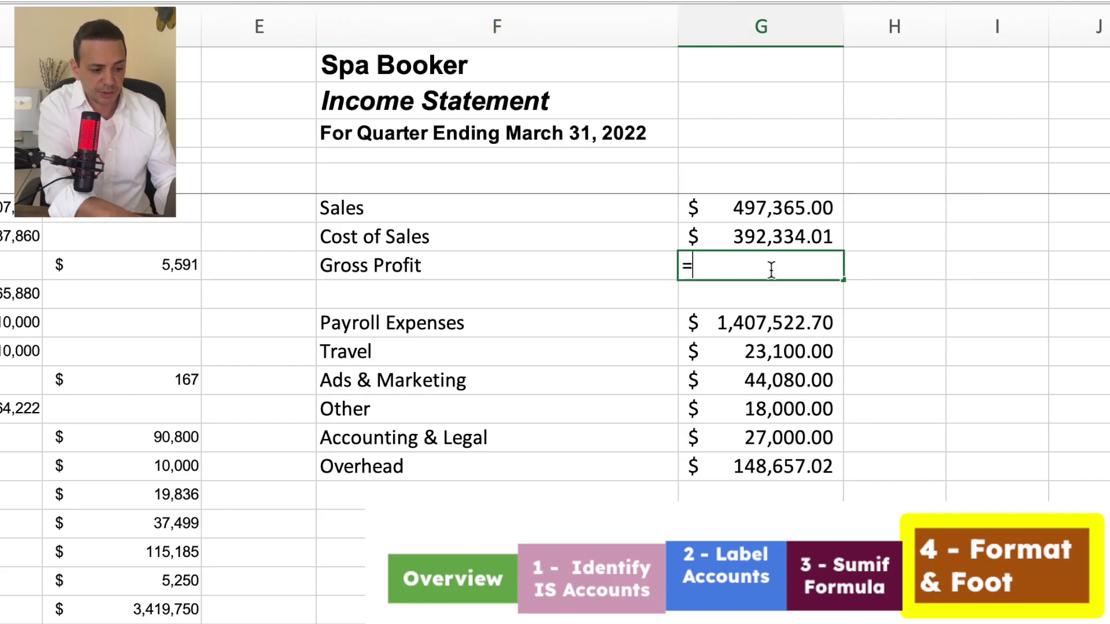
click(775, 209)
text(-)
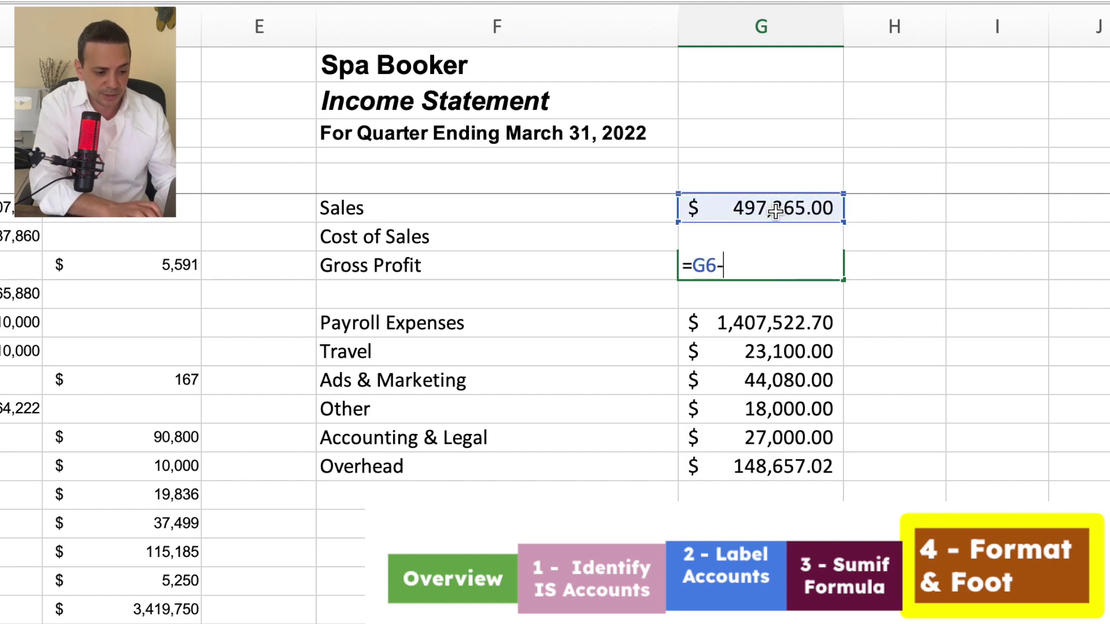
click(889, 239)
key(Left)
key(Return)
key(Right)
- Add a top and bottom border to the Gross Profit row, F8:G8
drag(487, 272, 725, 272)
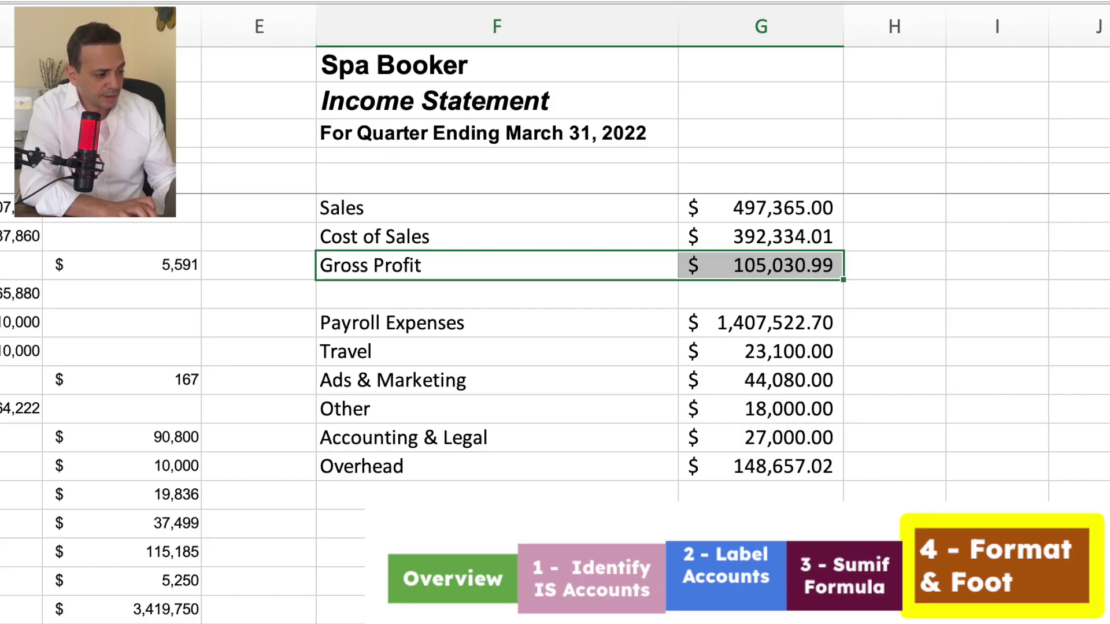
click(2, 271)
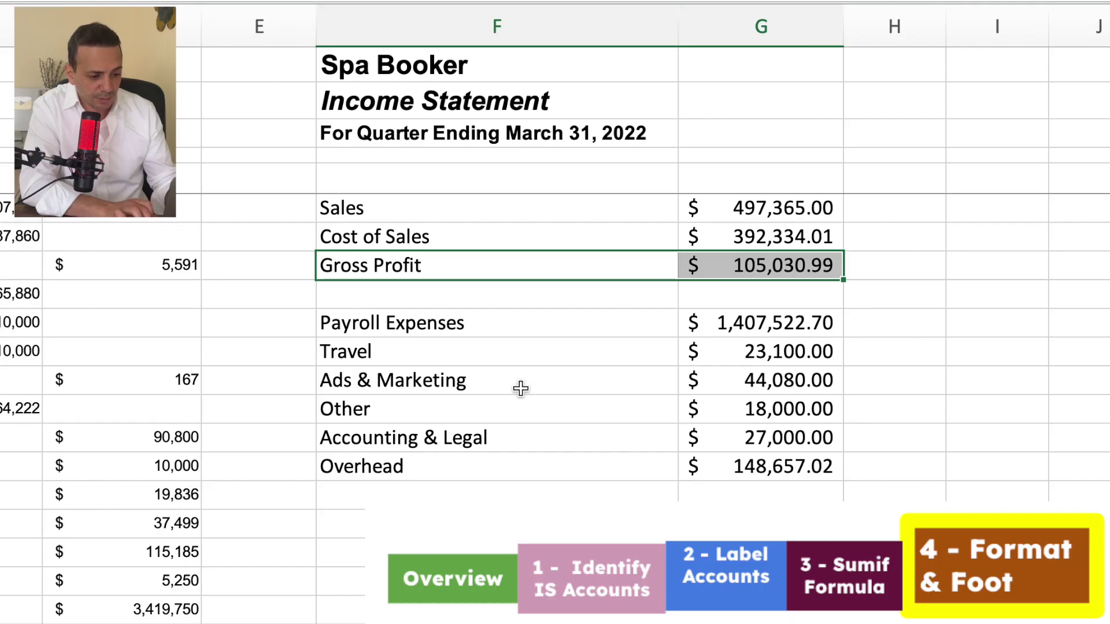
click(371, 349)
key(Down)
key(Down)
key(Down)
key(Down)
click(481, 333)
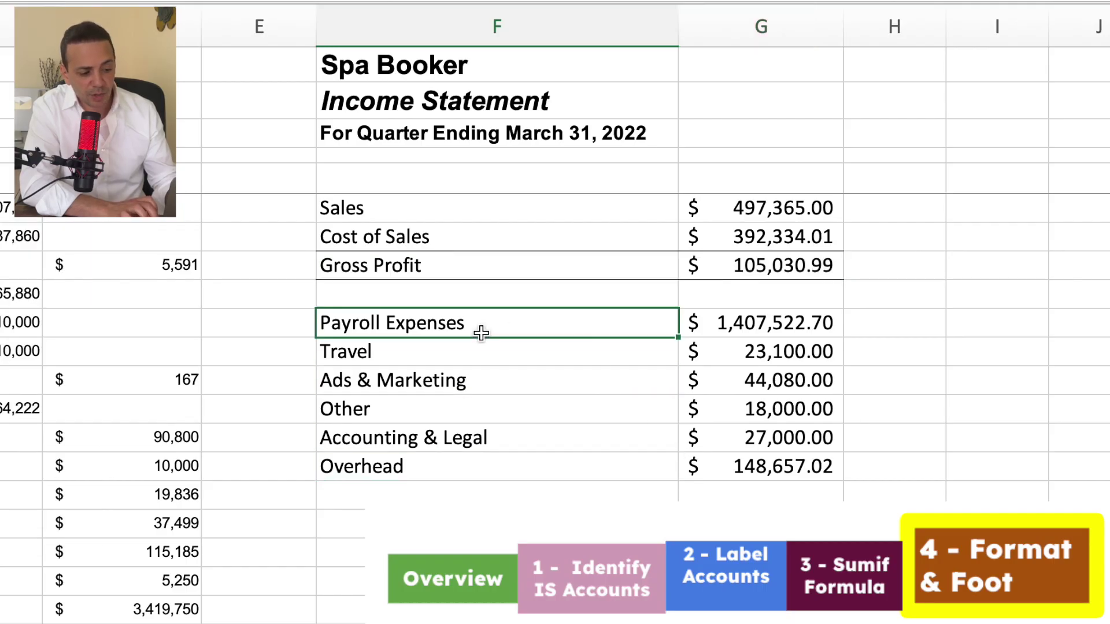
- Move the expense lines down one more row and enter the heading "Operating Expenses:" above Payroll Expenses in F10
drag(537, 322, 732, 460)
drag(595, 482, 599, 509)
click(426, 321)
text(Opera)
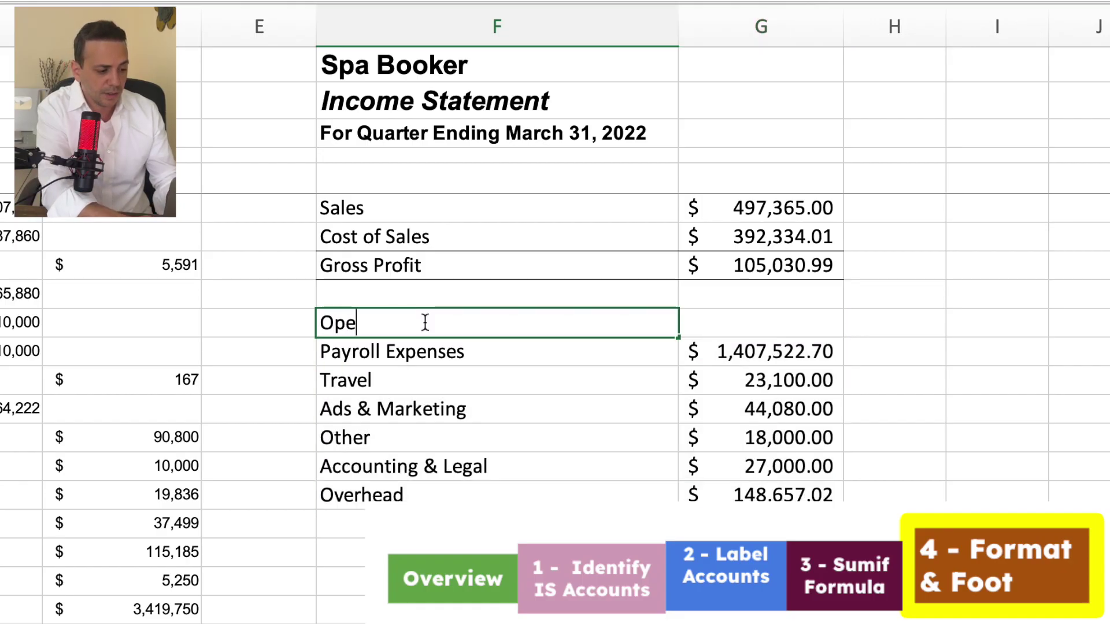
text(ting Expenses)
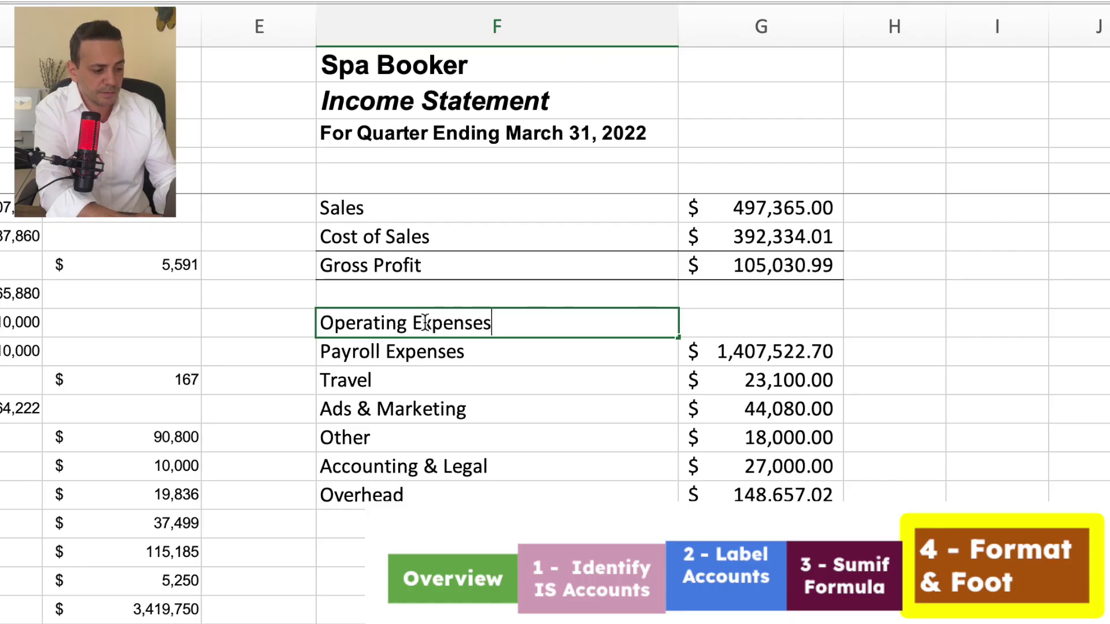
text(:)
- Label F17 Total Opex and sum the operating expenses from Payroll Expenses to Overhead in G17
click(491, 529)
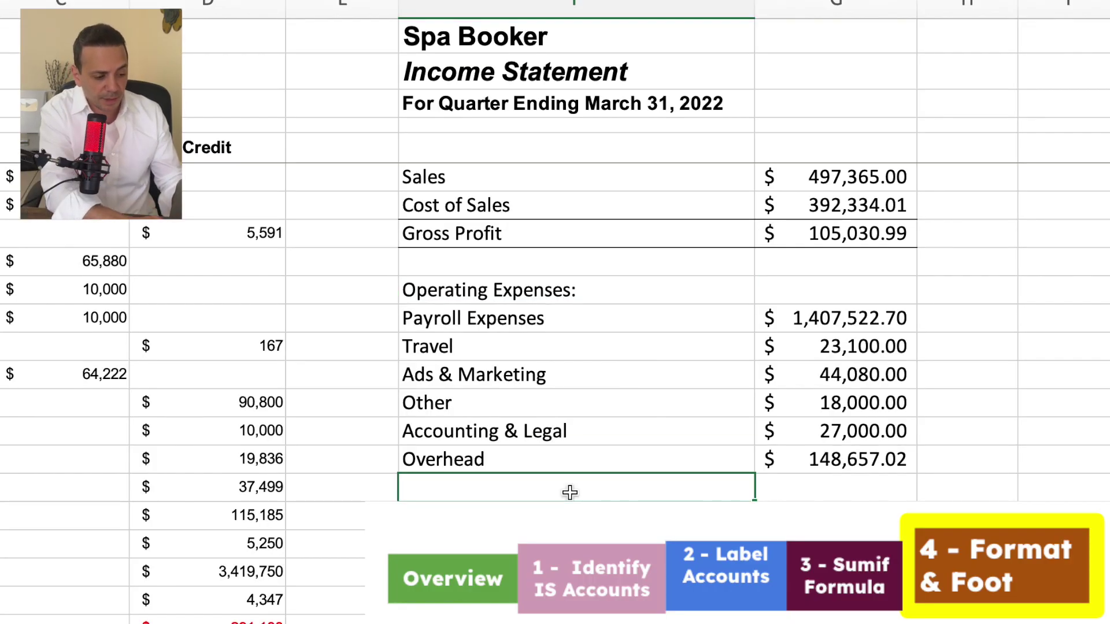
text(Tota)
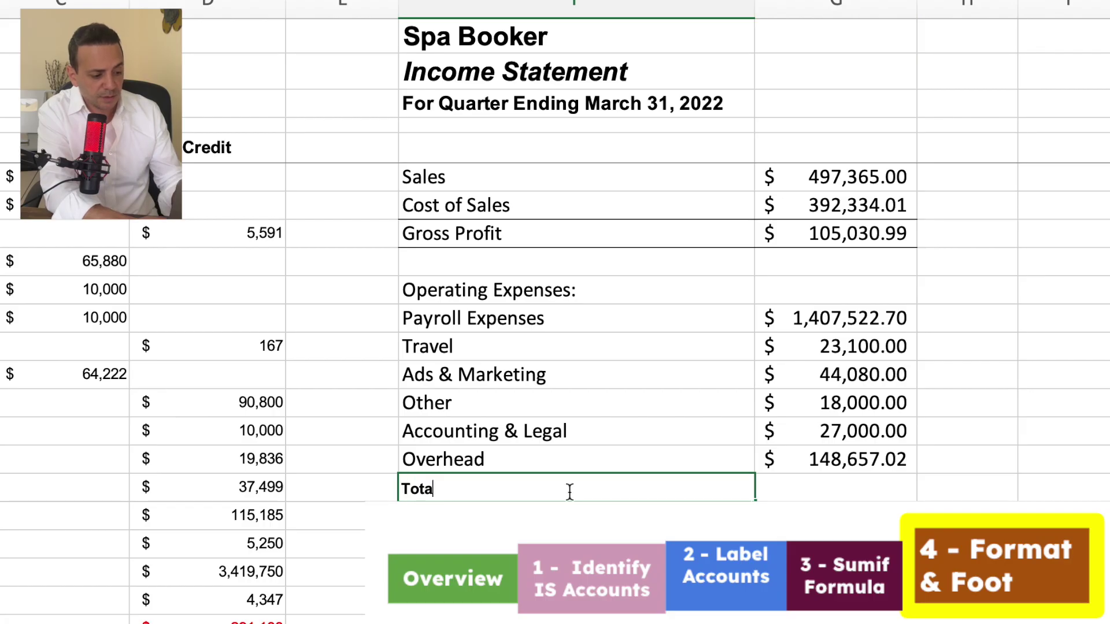
text(l Opex)
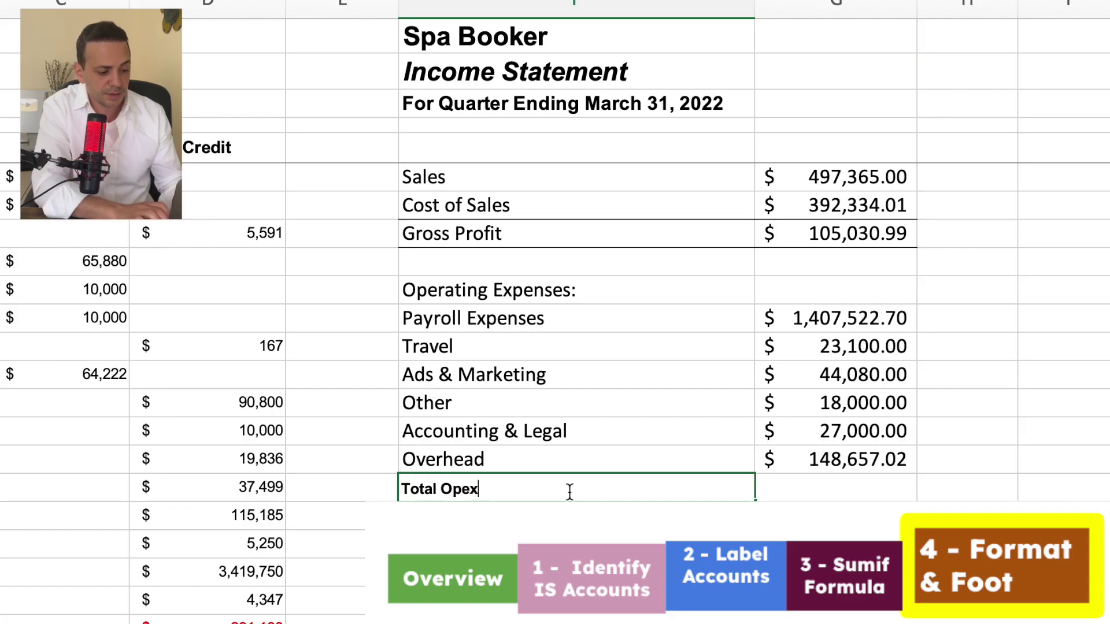
key(Tab)
click(840, 496)
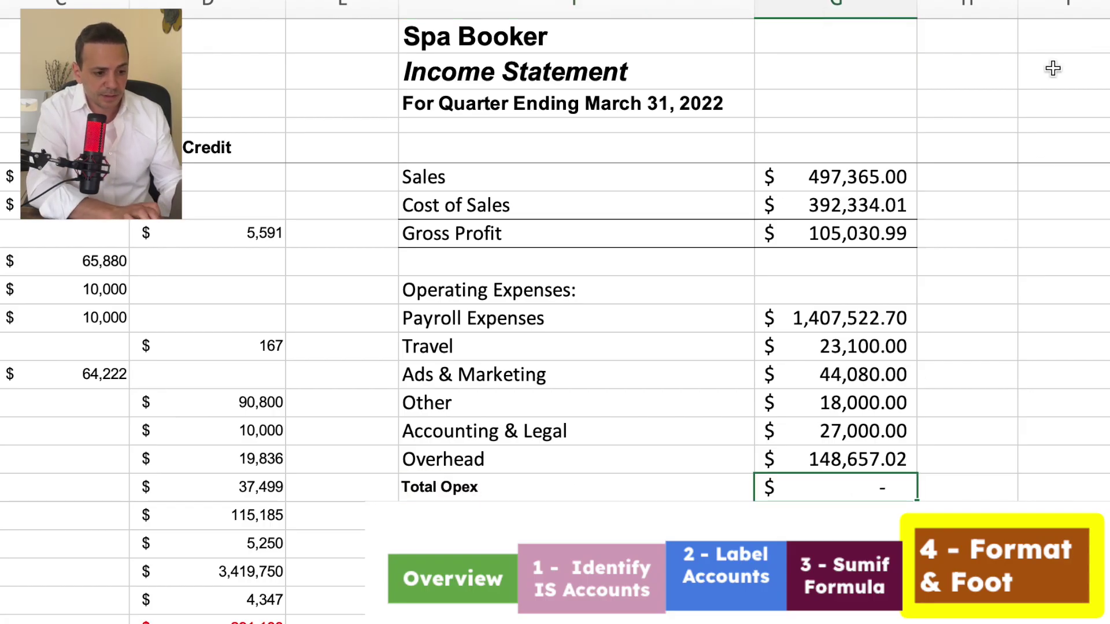
key(alt+equal)
key(Return)
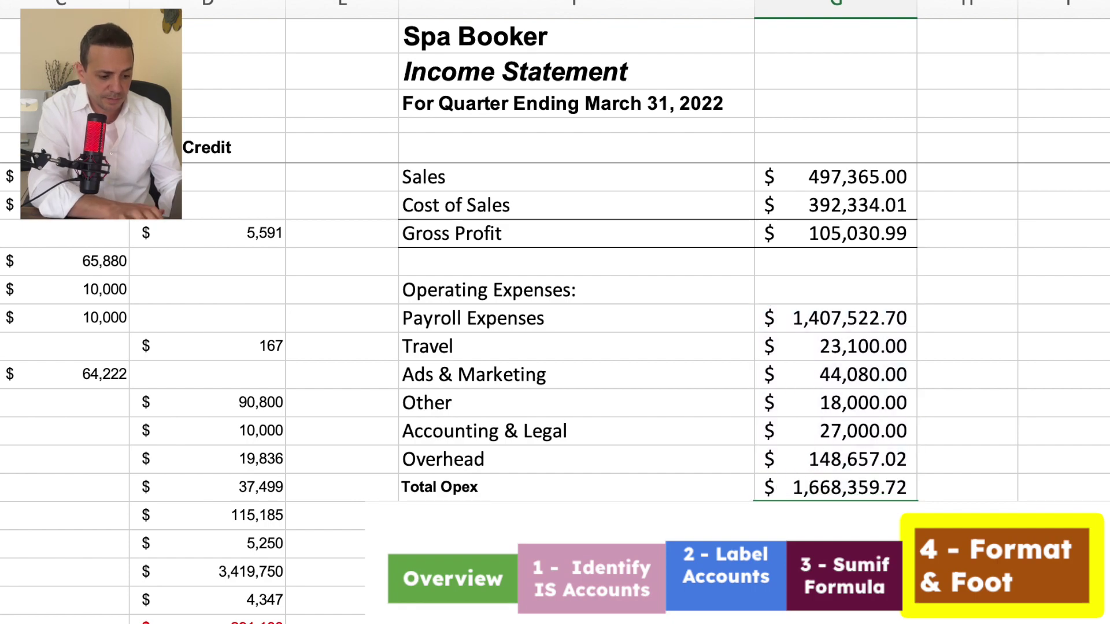
- Add a top and bottom border to the Total Opex row, F17:G17, and label F19 Net Income
drag(473, 491, 812, 493)
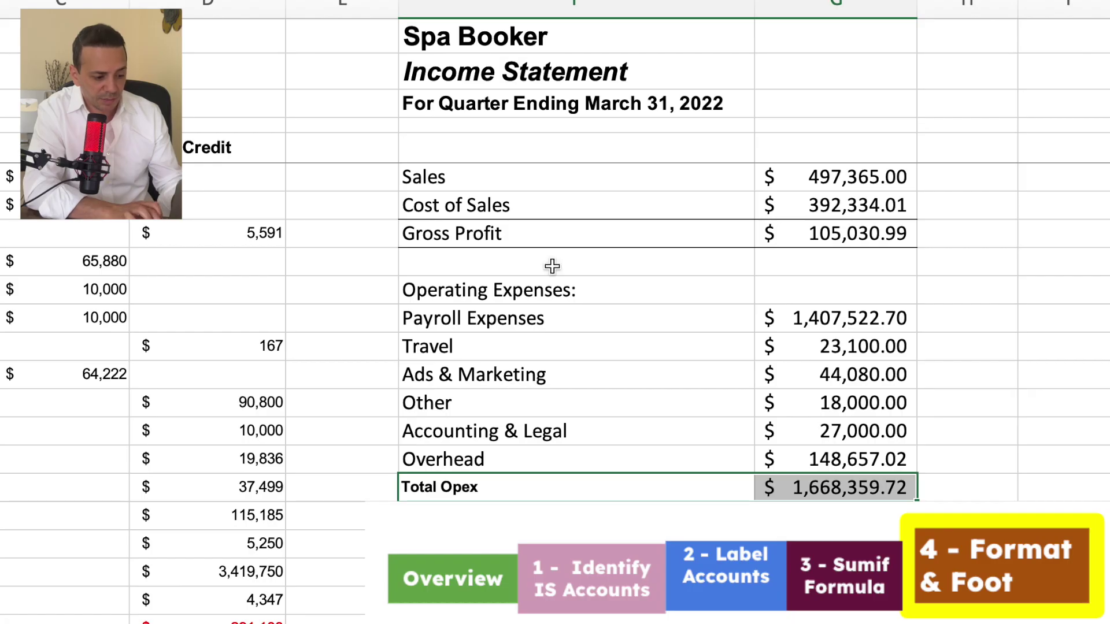
click(699, 445)
key(Down)
key(Down)
key(Down)
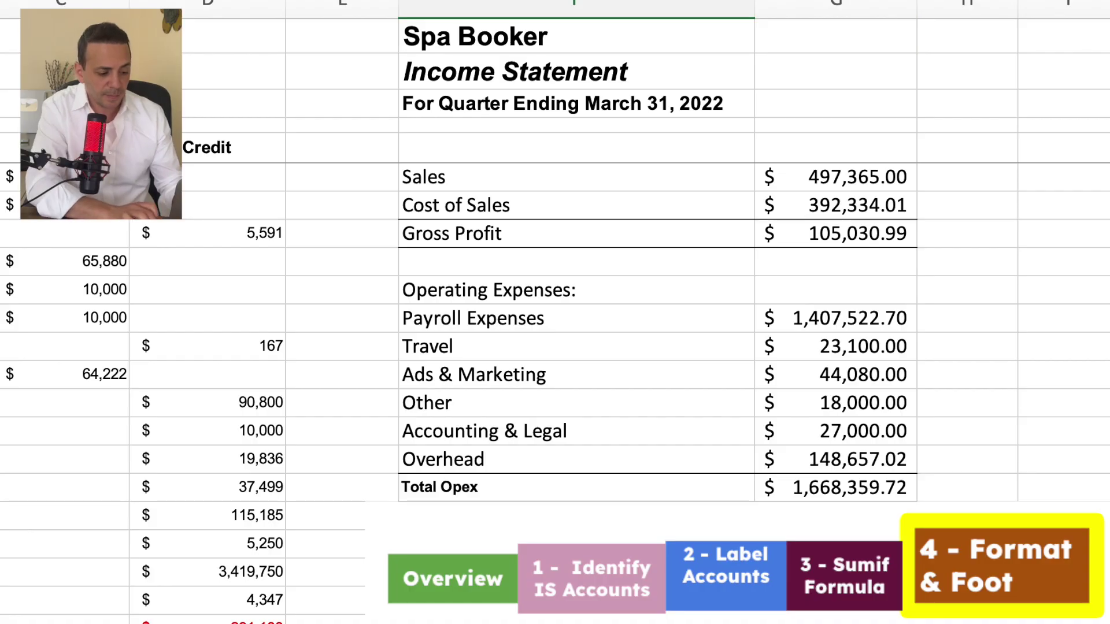
- Calculate Net Income in G19 as Gross Profit minus Total Opex with the formula =G8-G17
key(Right)
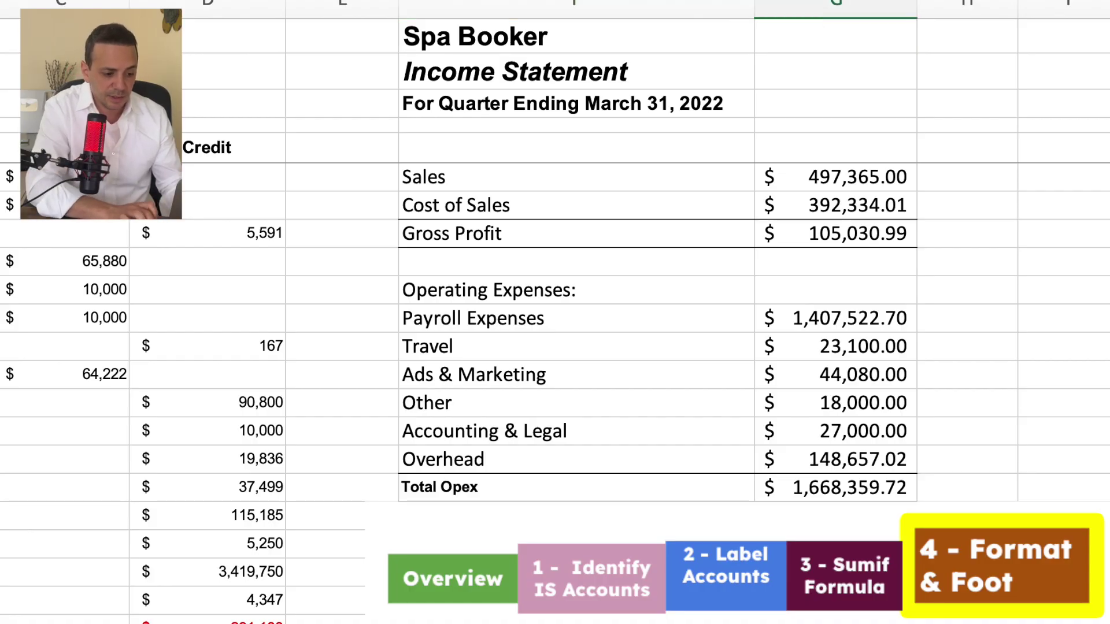
click(878, 240)
text(-)
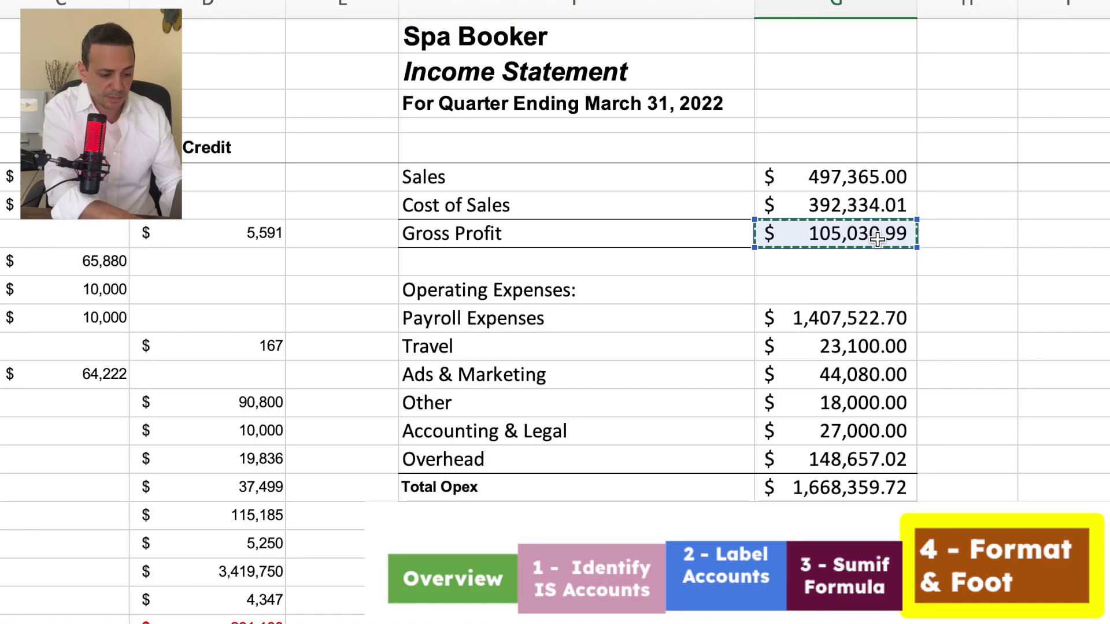
click(878, 489)
key(Return)
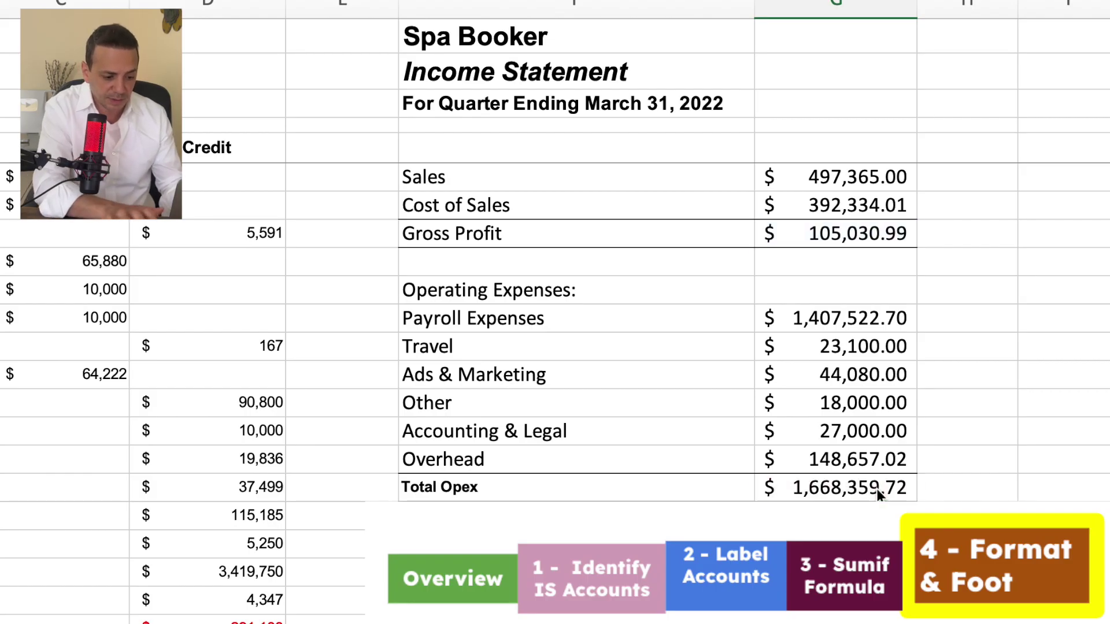
- Add a top and double bottom border to the Net Income row, F19:G19
key(Left)
key(shift+Right)
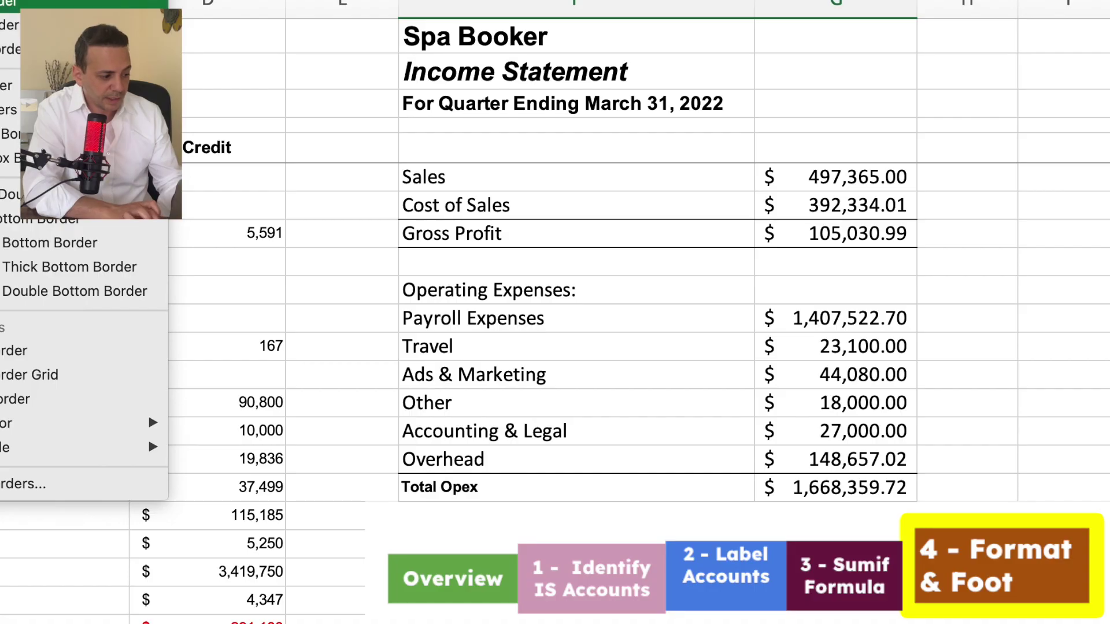
click(7, 302)
click(438, 495)
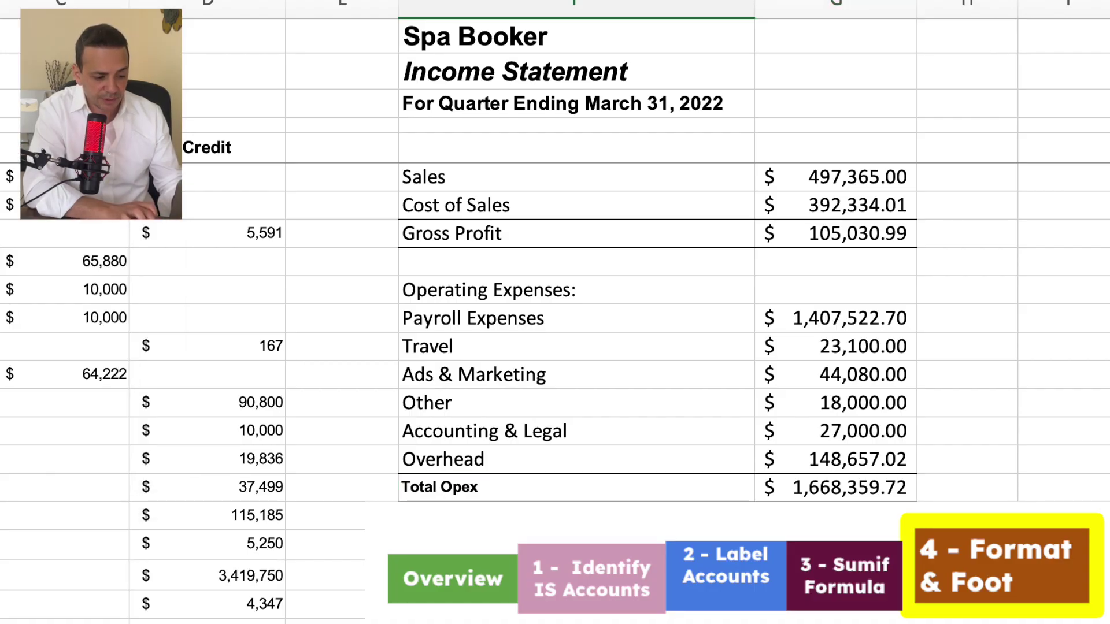
click(844, 346)
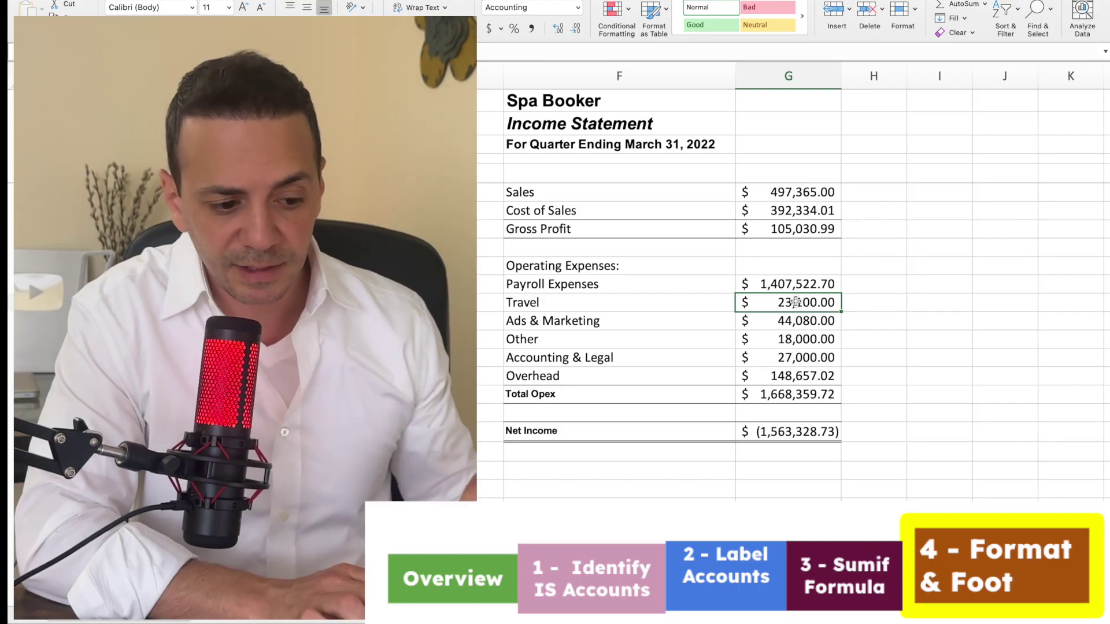